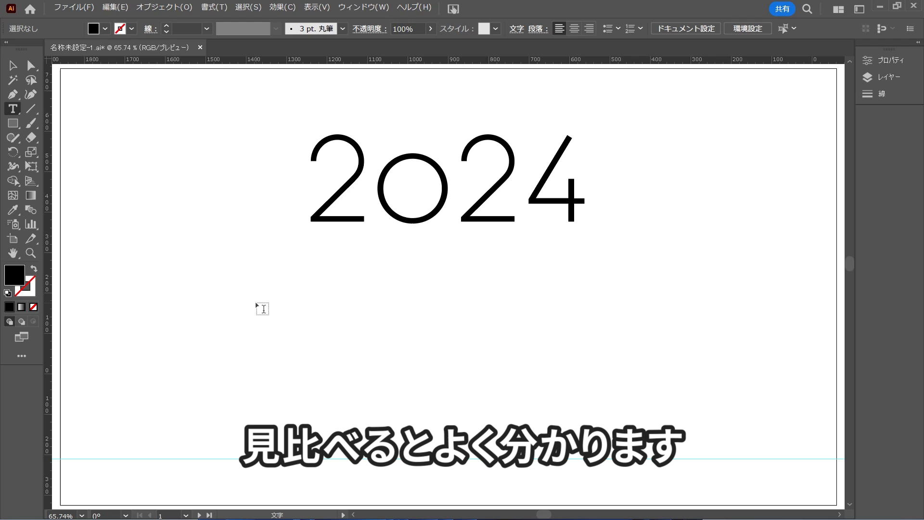
# Add a separate "2" in the default font and place it below the first digit of 2024.
pyautogui.click(257, 301)
pyautogui.write('2')
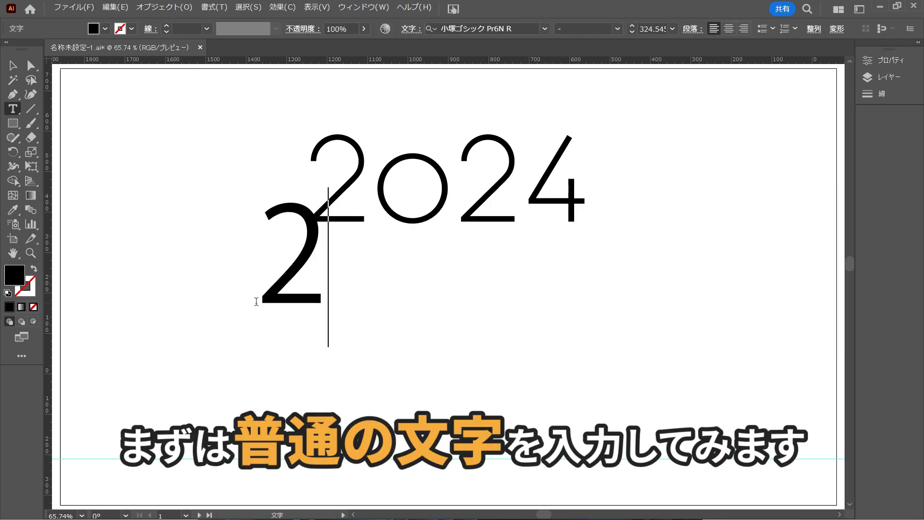
pyautogui.click(13, 65)
pyautogui.moveTo(297, 270); pyautogui.dragTo(313, 332)
pyautogui.click(421, 357)
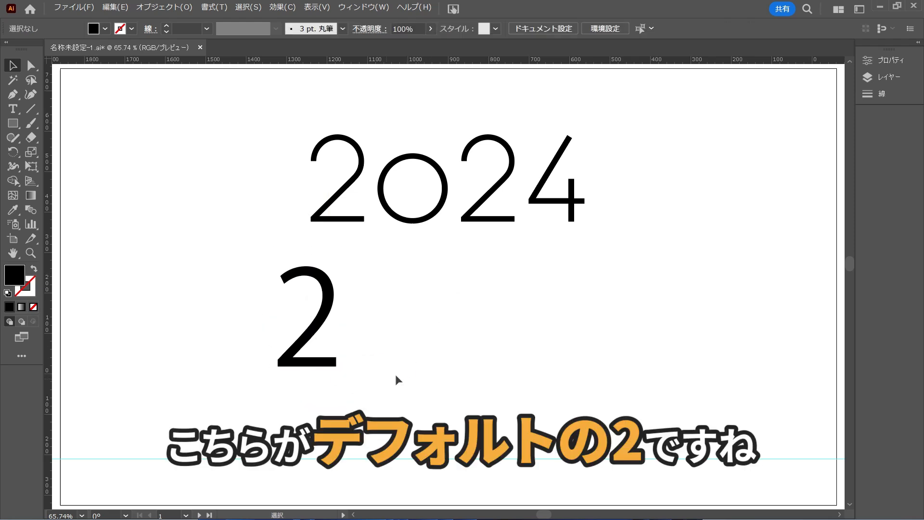
# Duplicate the default "2" beside the original and copy the Arbotek Light styling from 2024 onto the duplicate.
pyautogui.moveTo(316, 334); pyautogui.dragTo(444, 344)
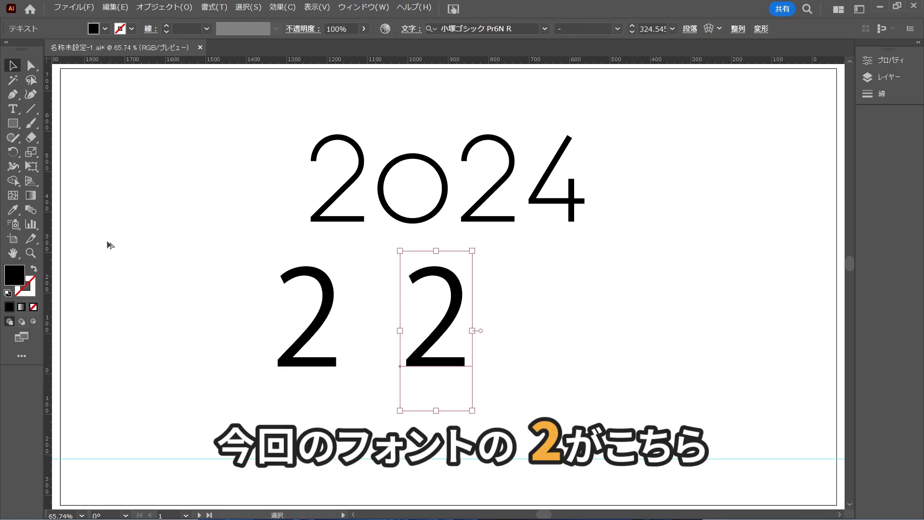
pyautogui.click(13, 209)
pyautogui.click(358, 183)
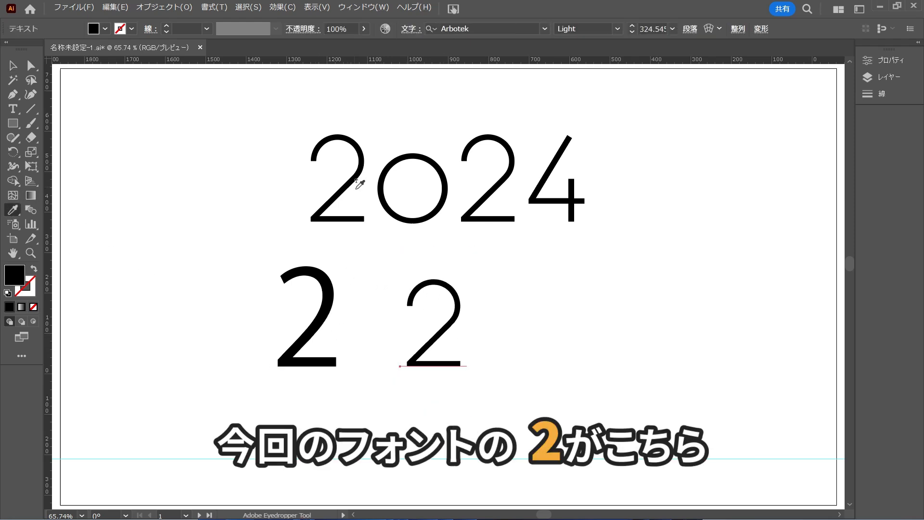
pyautogui.press('v')
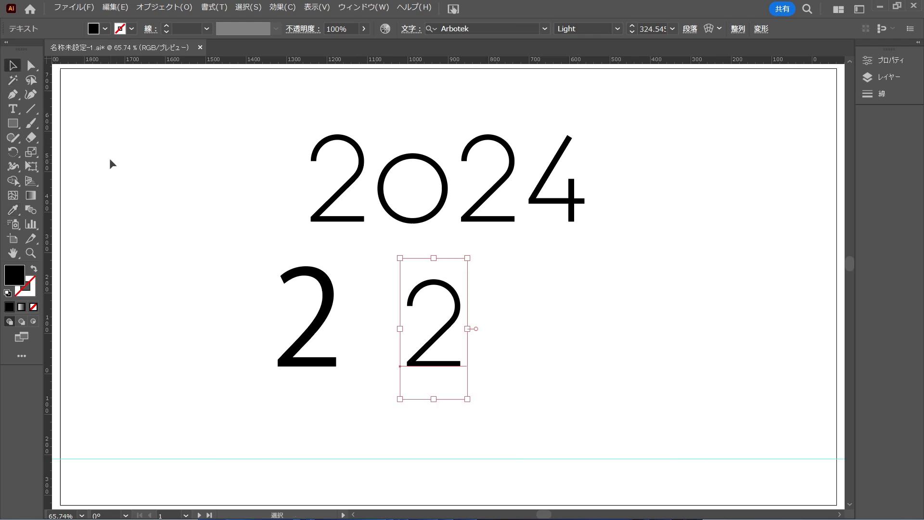
pyautogui.click(328, 398)
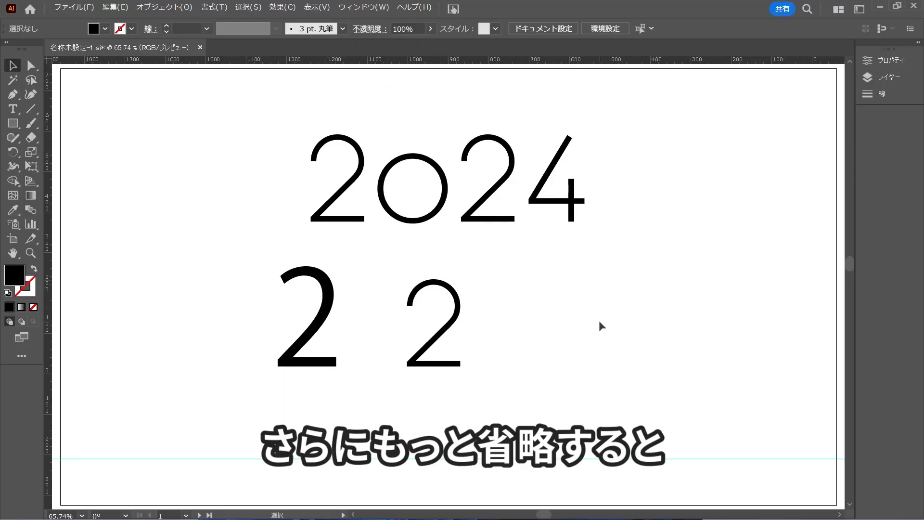
# Show the hidden black square and duplicate it into a solid three-by-three block of squares beside the two 2s.
pyautogui.hotkey('ctrl', 'alt', '3')
pyautogui.click(599, 323)
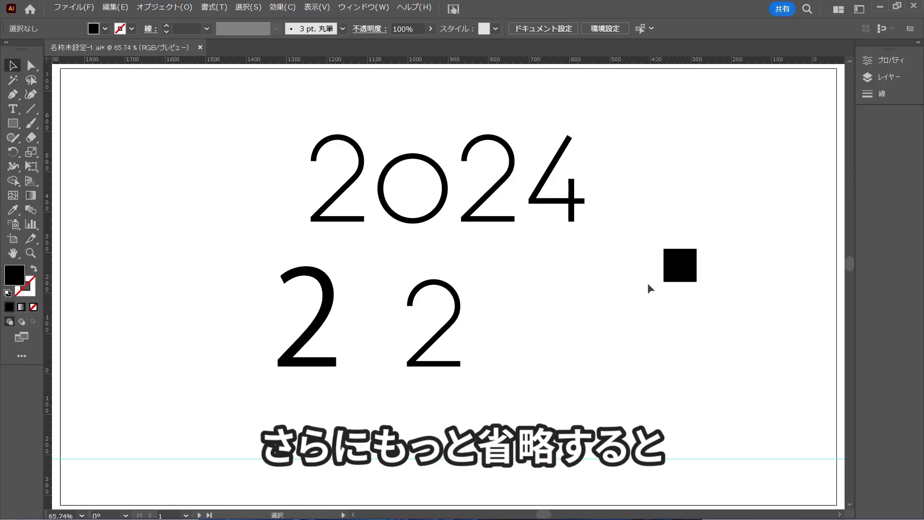
pyautogui.moveTo(679, 272); pyautogui.dragTo(546, 329)
pyautogui.click(670, 317)
pyautogui.moveTo(547, 295); pyautogui.dragTo(550, 329)
pyautogui.hotkey('ctrl', 'd')
pyautogui.click(732, 324)
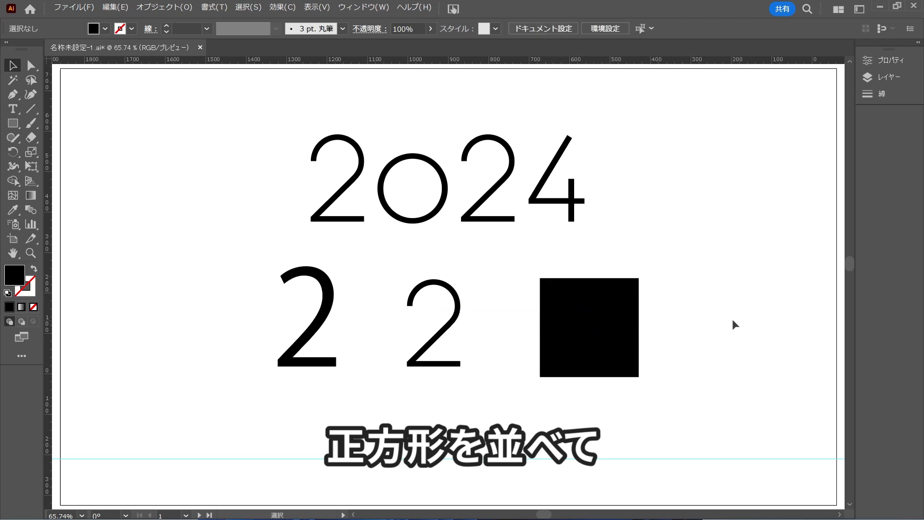
# Round the outer corners of the upper-right, middle-right and middle-left squares so the block forms a simplified 2.
pyautogui.press('a')
pyautogui.click(632, 296)
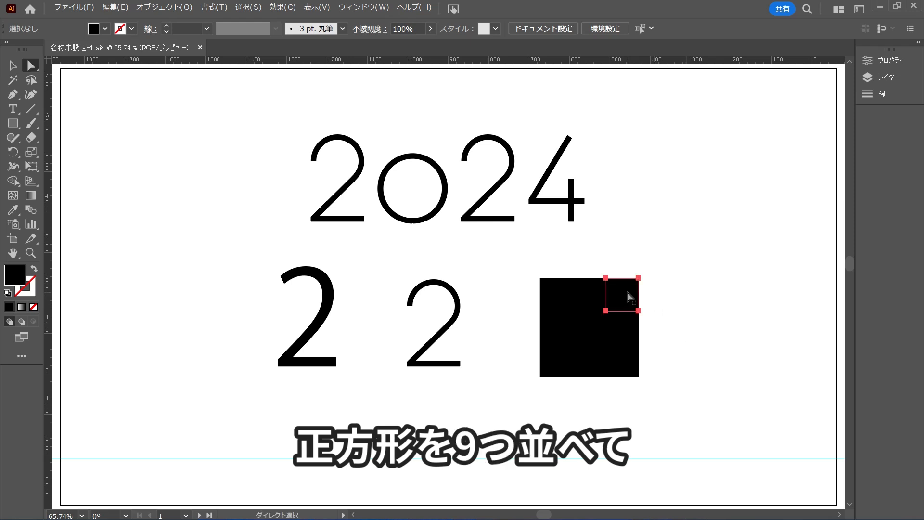
pyautogui.moveTo(632, 285); pyautogui.dragTo(598, 318)
pyautogui.click(666, 325)
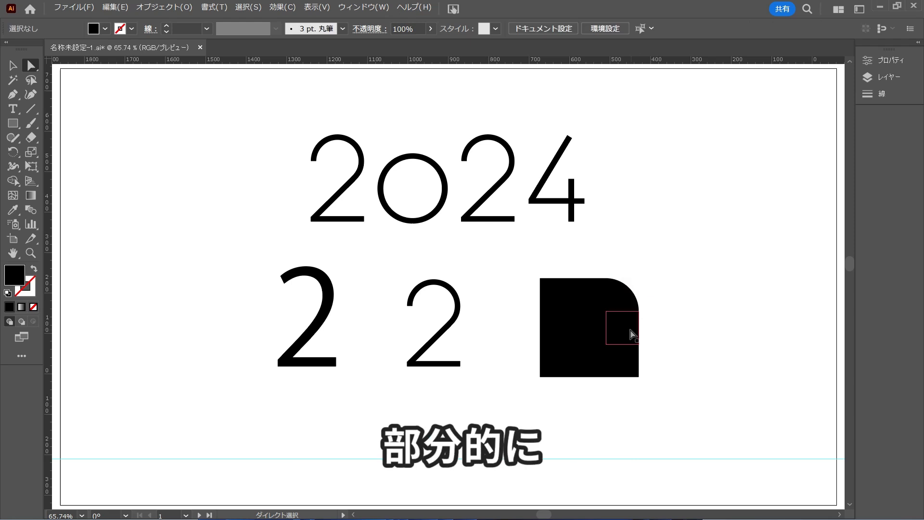
pyautogui.click(632, 335)
pyautogui.moveTo(632, 336); pyautogui.dragTo(588, 318)
pyautogui.click(674, 325)
pyautogui.click(557, 321)
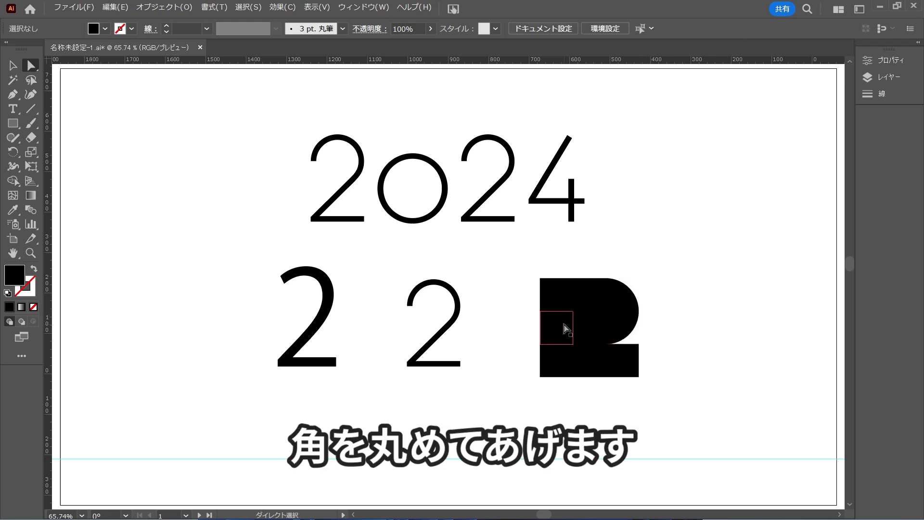
pyautogui.moveTo(547, 318); pyautogui.dragTo(584, 370)
pyautogui.click(702, 292)
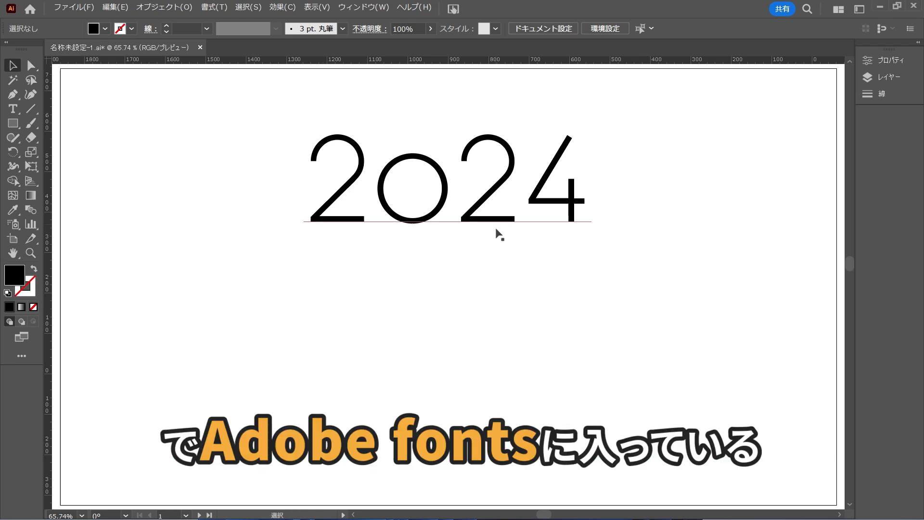
# Convert the 2024 text to outlines.
pyautogui.click(495, 219)
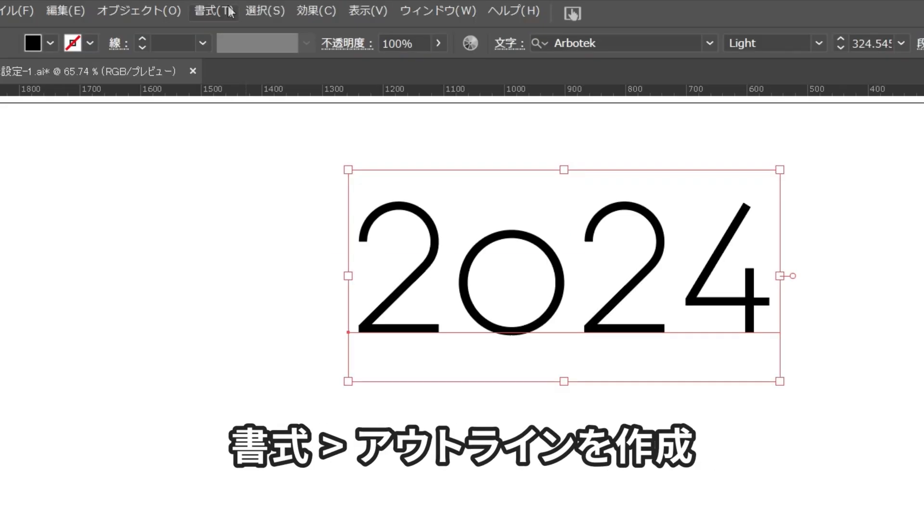
pyautogui.click(230, 12)
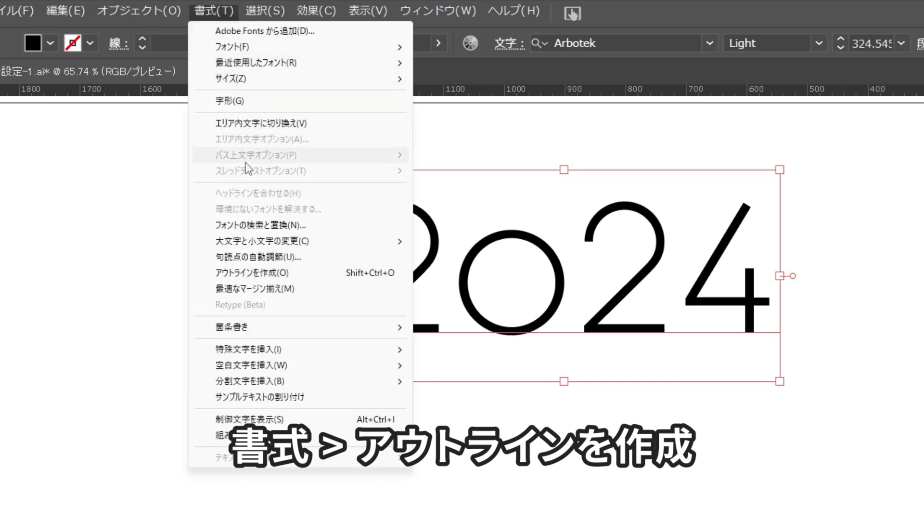
pyautogui.click(298, 273)
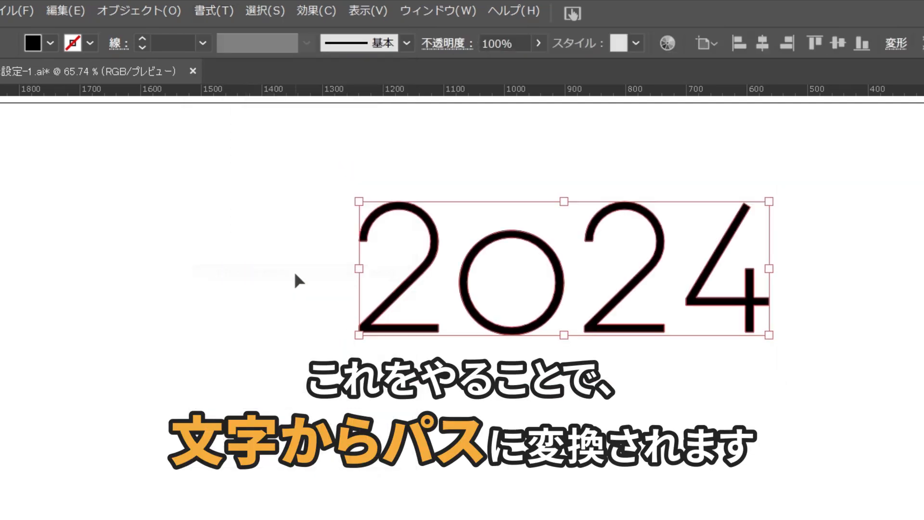
pyautogui.click(293, 270)
pyautogui.click(501, 190)
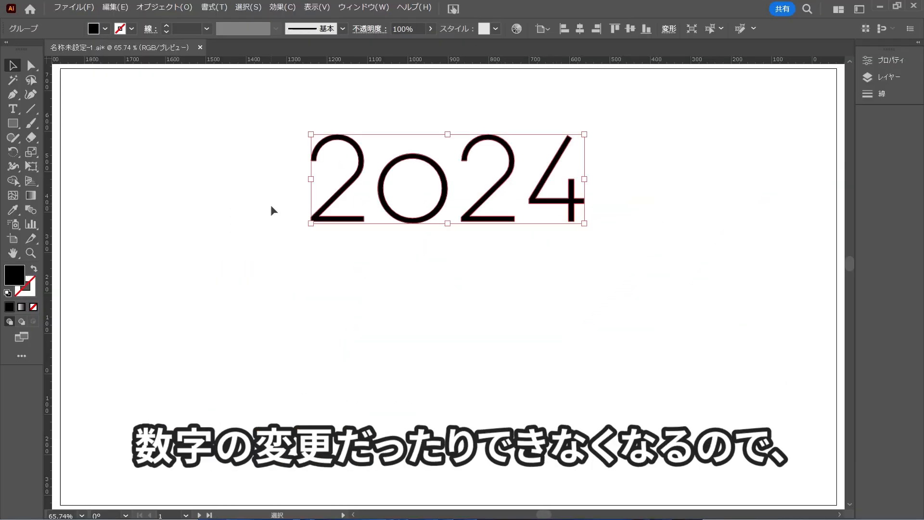
# Thicken the outlined 2024 with an outward Offset Path using mitered corners and a corner ratio of 4.
pyautogui.click(557, 246)
pyautogui.click(476, 220)
pyautogui.click(166, 8)
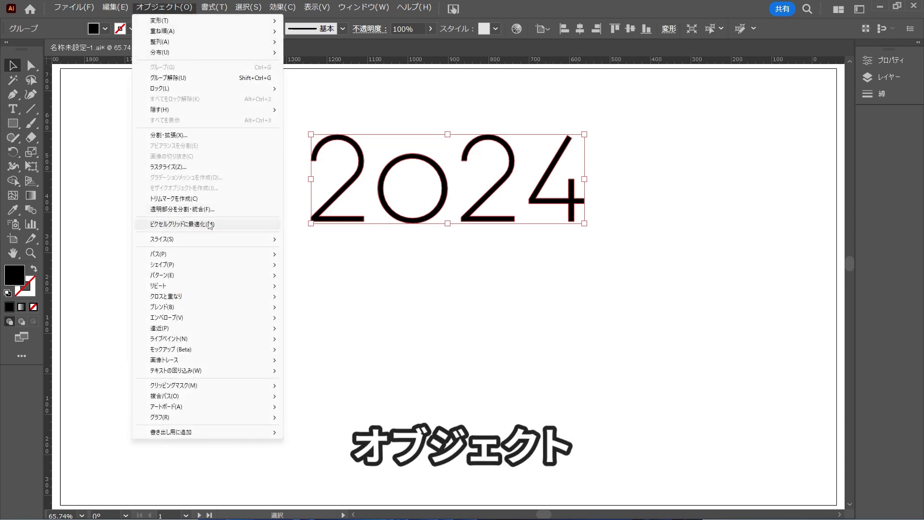
pyautogui.moveTo(217, 256)
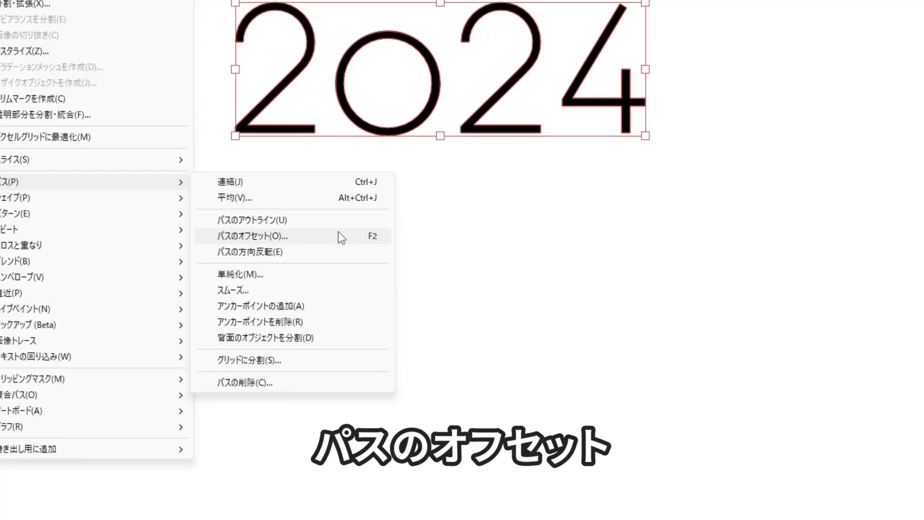
pyautogui.click(339, 234)
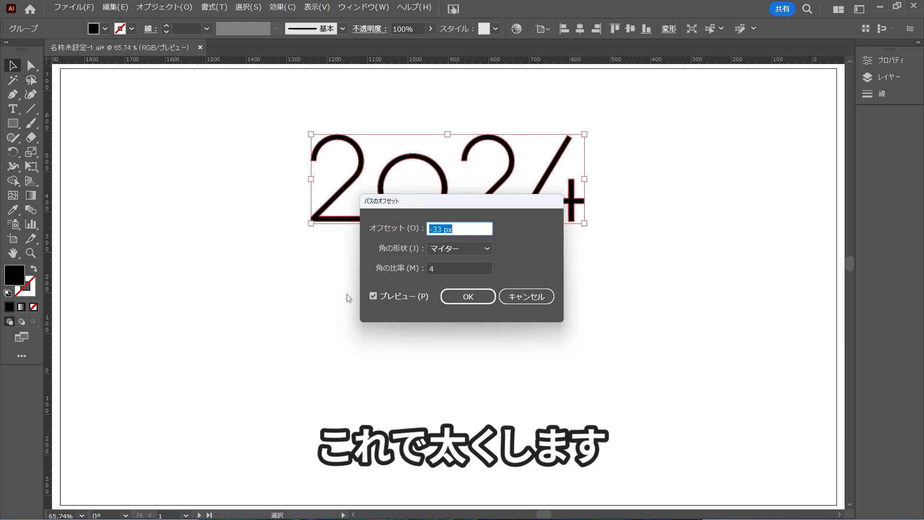
pyautogui.scroll(18, 457, 233)
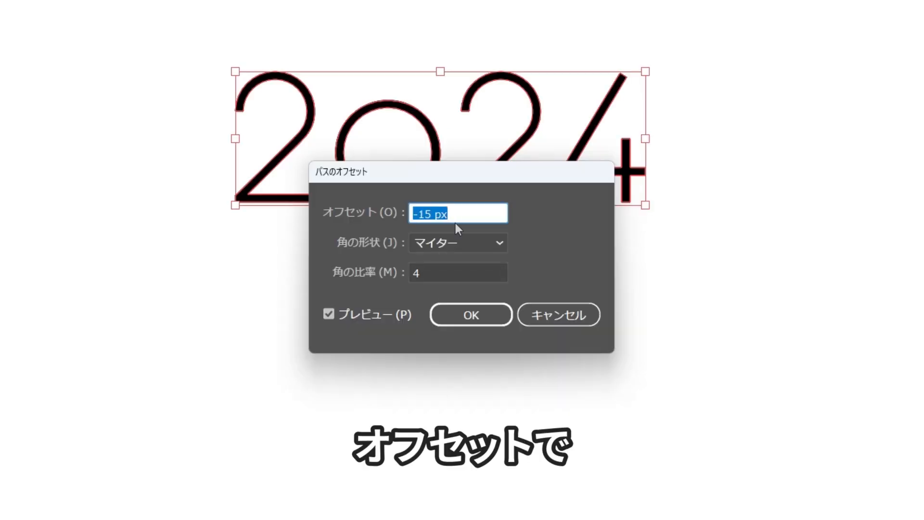
pyautogui.scroll(20, 456, 223)
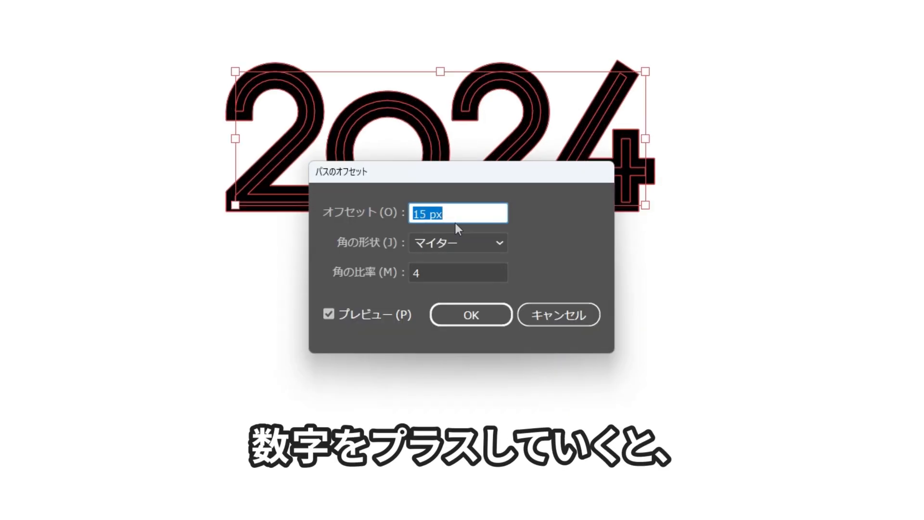
pyautogui.moveTo(452, 182); pyautogui.dragTo(440, 259)
pyautogui.scroll(1, 461, 303)
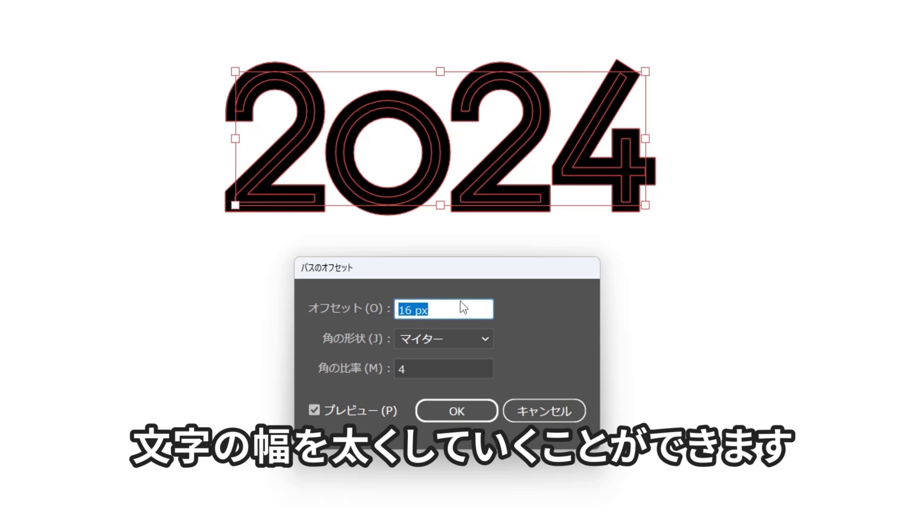
pyautogui.scroll(2, 461, 303)
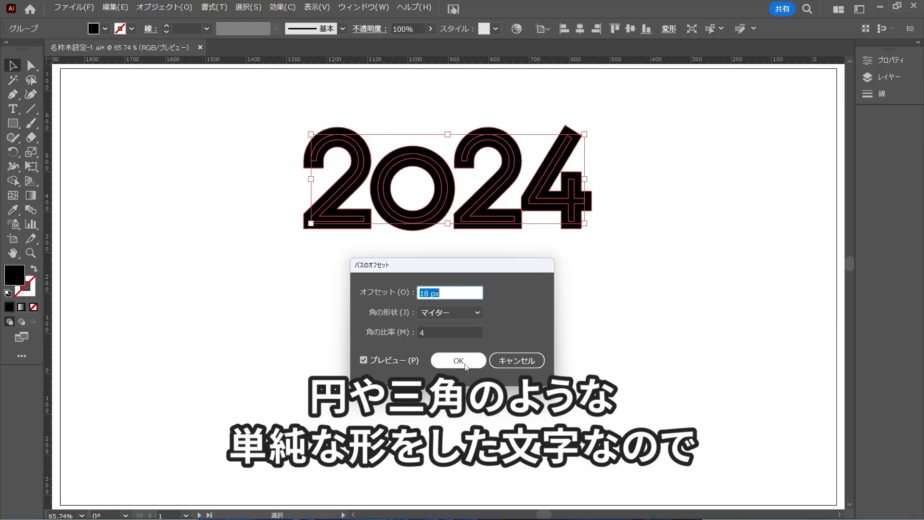
pyautogui.click(455, 295)
pyautogui.scroll(-3, 455, 294)
pyautogui.press('Return')
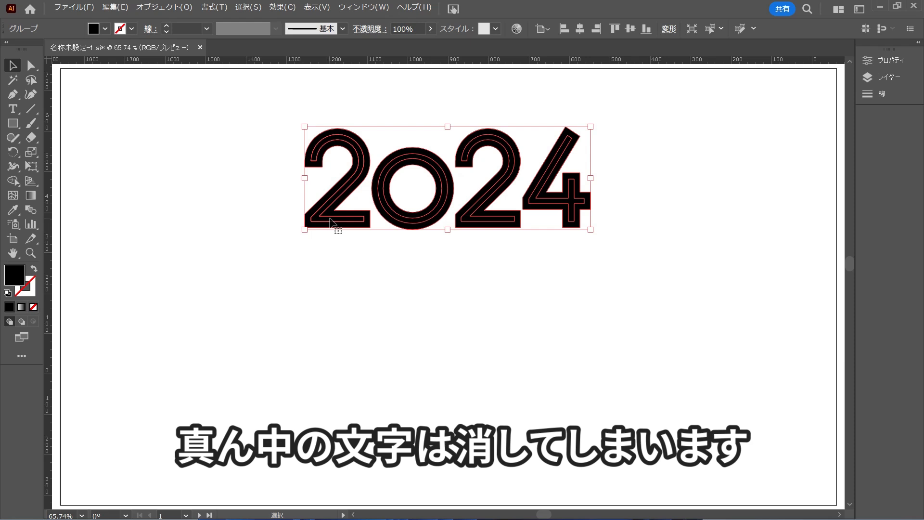
# Delete the original thin outline left inside the thickened first 2, using Direct Selection.
pyautogui.press('a')
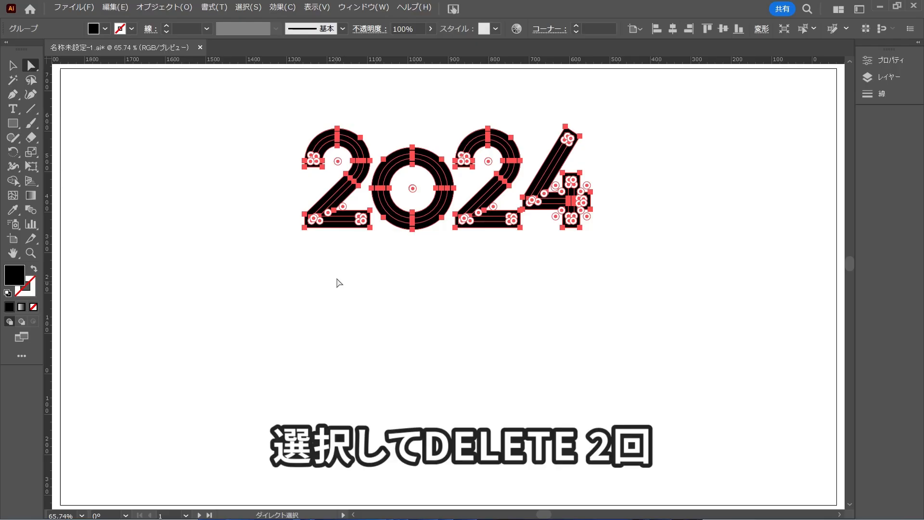
pyautogui.click(504, 414)
pyautogui.click(514, 337)
pyautogui.press('Delete')
pyautogui.press('Delete')
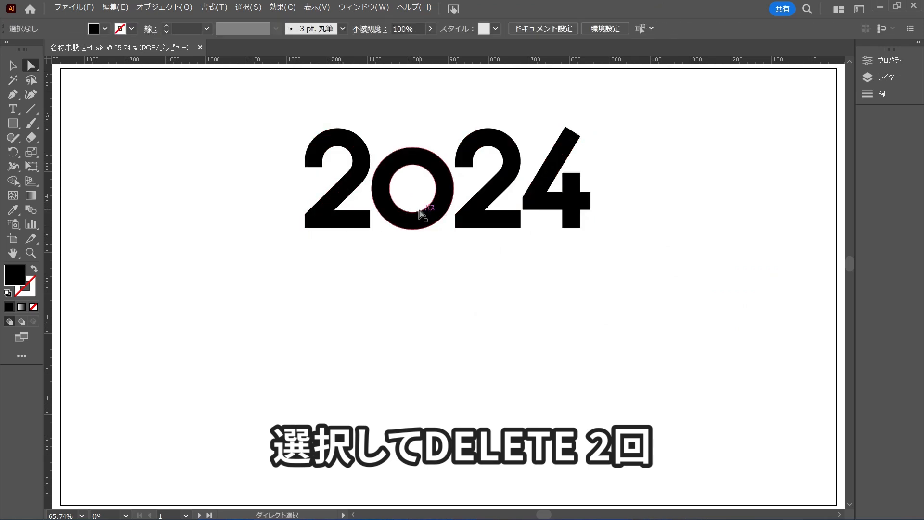
# Delete the two original circle paths left inside the thickened 0.
pyautogui.click(419, 224)
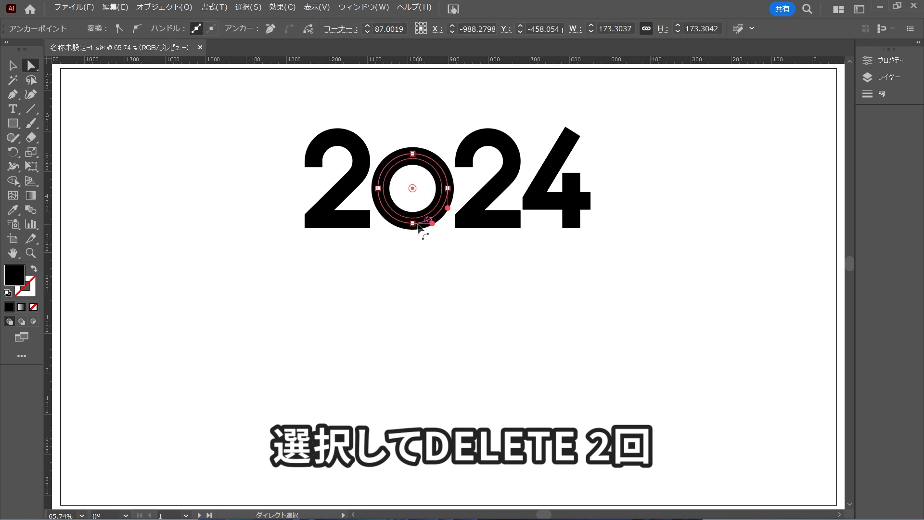
pyautogui.press('Delete')
pyautogui.press('Delete')
pyautogui.click(422, 215)
pyautogui.press('Delete')
pyautogui.press('Delete')
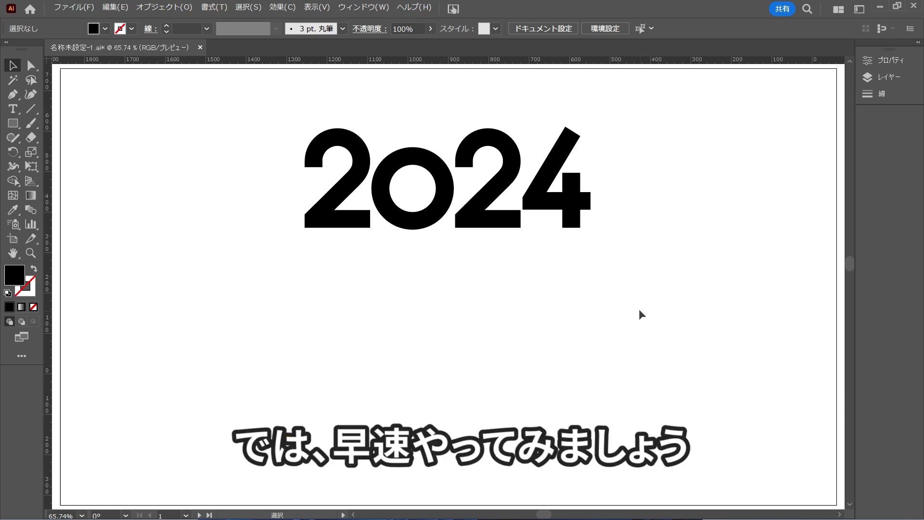
# Apply a Drop Shadow to all the 2024 shapes with Multiply mode, 35% opacity, 7 px X and Y offsets and 5 px blur.
pyautogui.moveTo(606, 255); pyautogui.dragTo(324, 169)
pyautogui.click(282, 7)
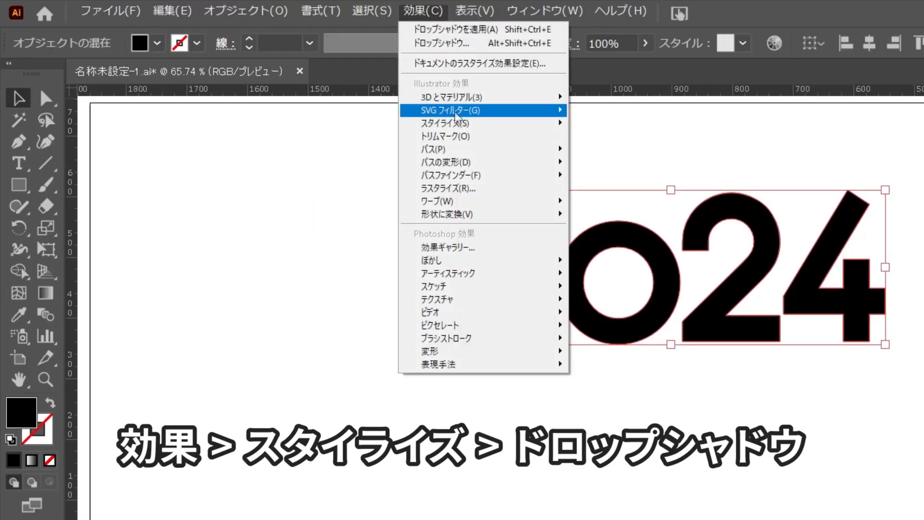
pyautogui.moveTo(457, 126)
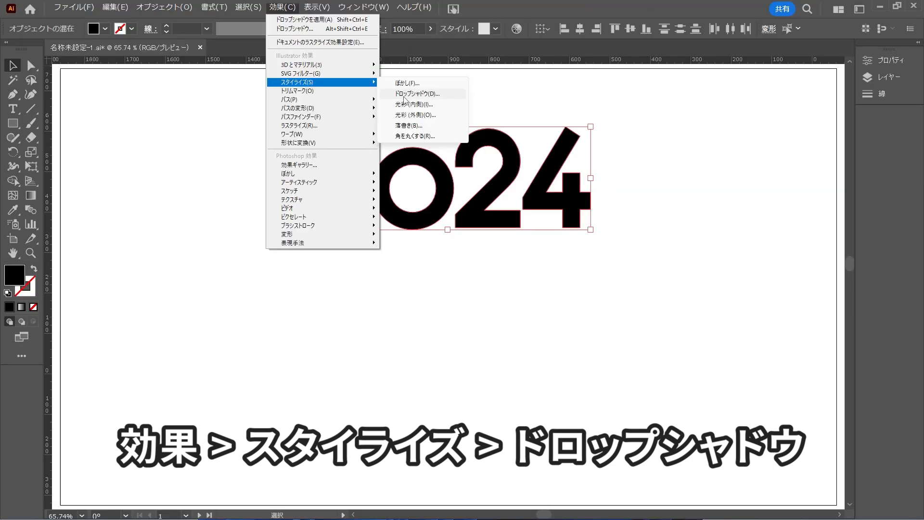
pyautogui.click(621, 141)
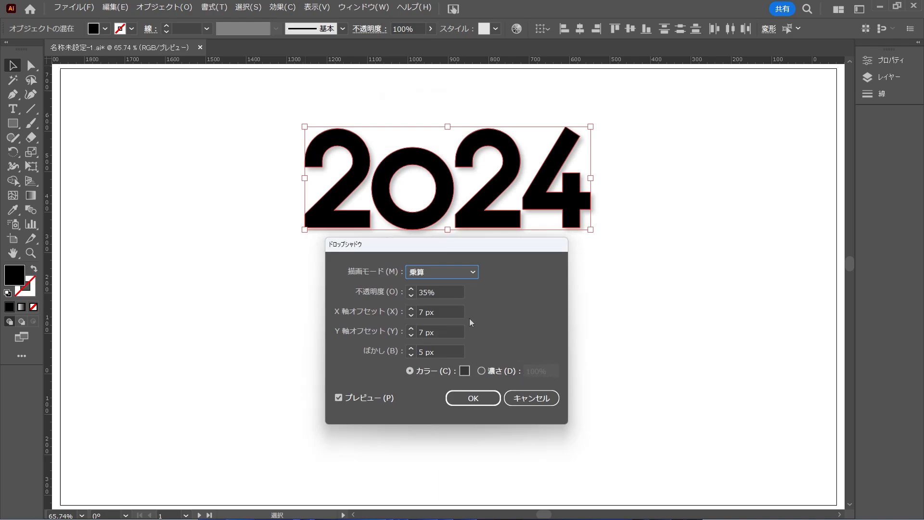
pyautogui.click(416, 293)
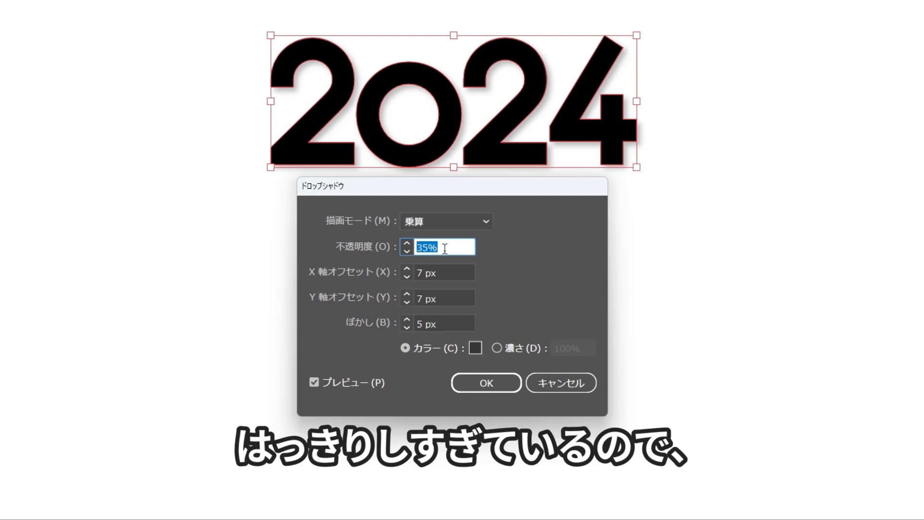
pyautogui.moveTo(446, 249); pyautogui.dragTo(410, 251)
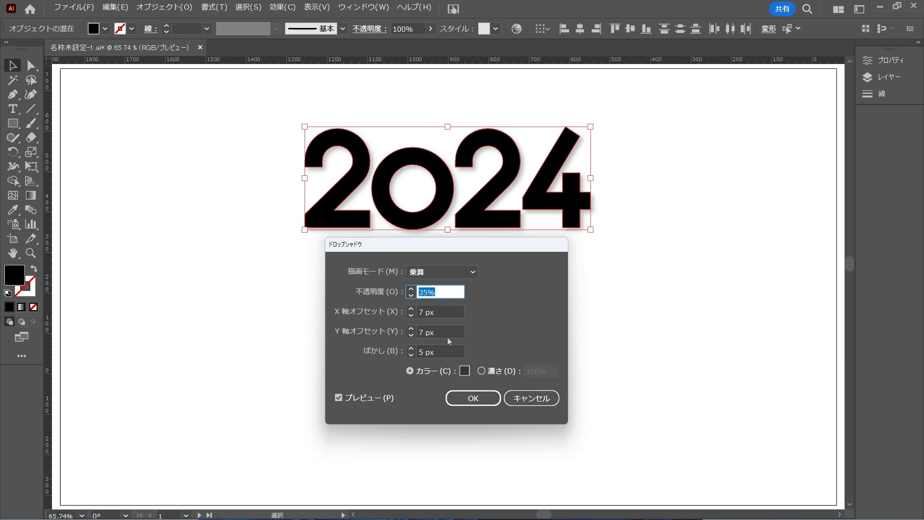
# Use the dark grey 353535 as the drop shadow's colour.
pyautogui.click(464, 373)
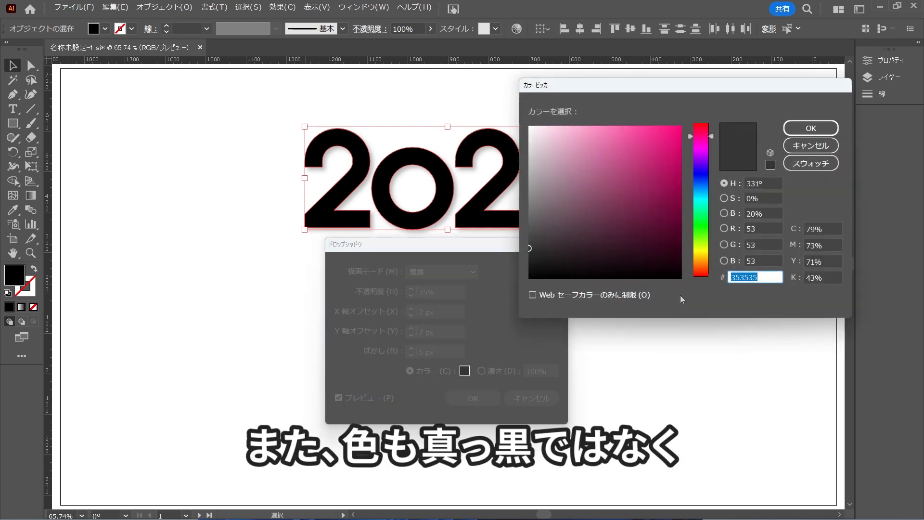
pyautogui.click(765, 279)
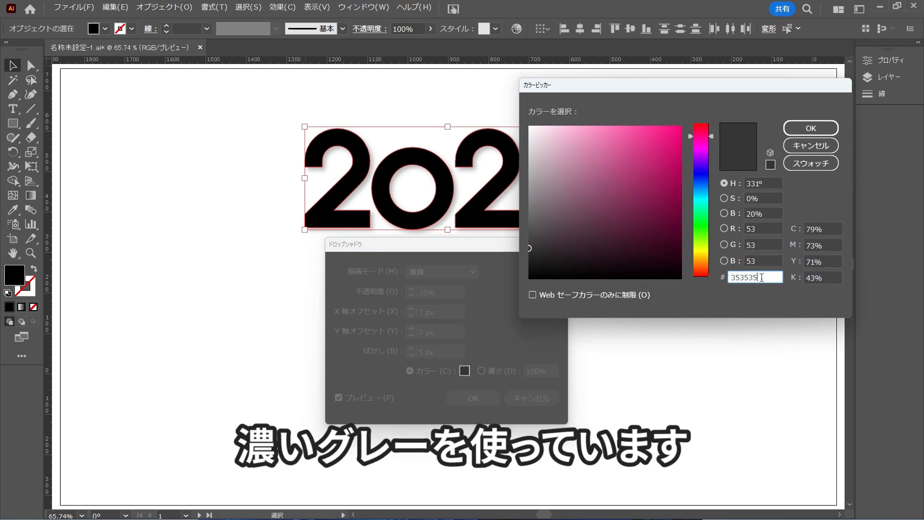
pyautogui.click(796, 129)
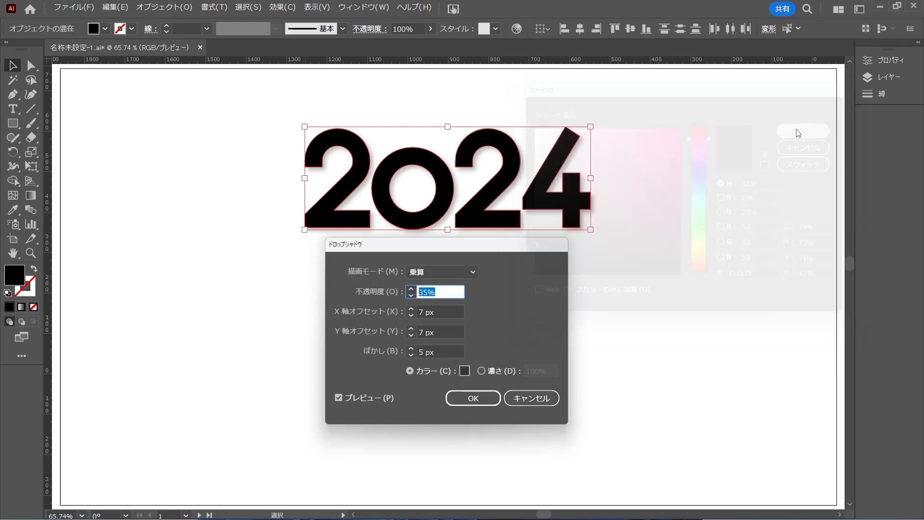
# Confirm the drop shadow settings and fill all the 2024 shapes with white.
pyautogui.click(472, 400)
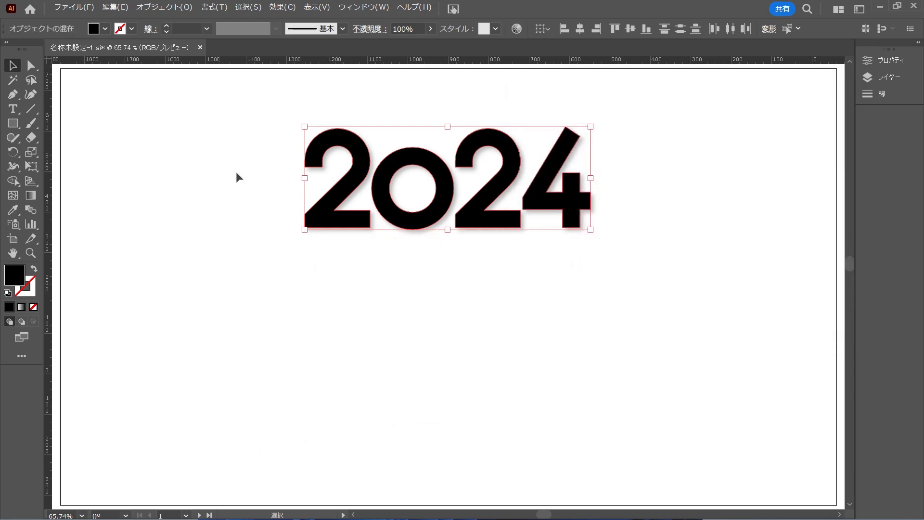
pyautogui.click(105, 28)
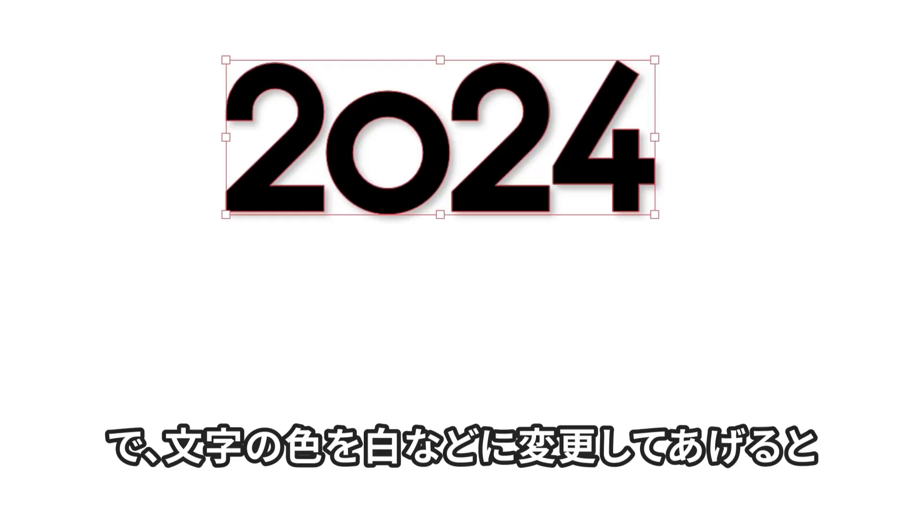
pyautogui.click(149, 266)
pyautogui.click(404, 336)
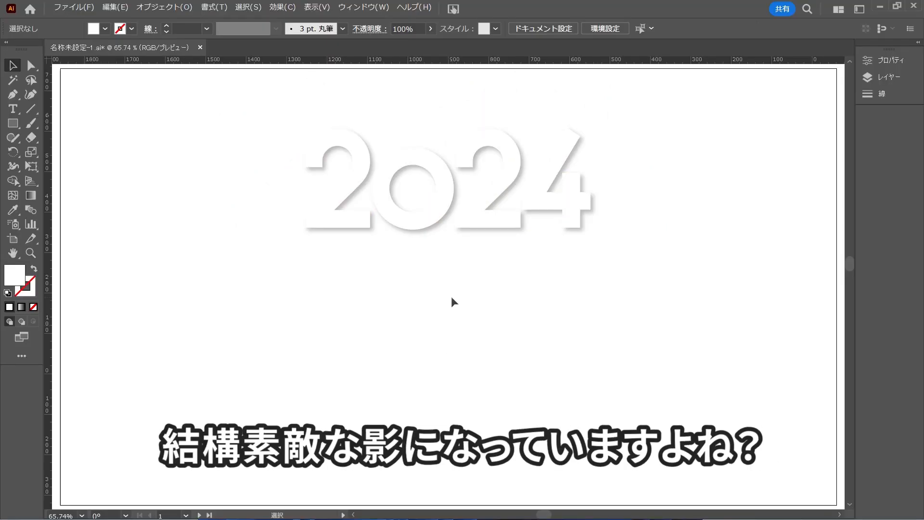
# Rearrange the white digits so they overlap, lowering the 0 between the two 2s and tucking the 4 against the second 2.
pyautogui.moveTo(441, 219); pyautogui.dragTo(397, 261)
pyautogui.moveTo(486, 174); pyautogui.dragTo(417, 228)
pyautogui.moveTo(563, 216); pyautogui.dragTo(463, 216)
pyautogui.click(564, 280)
pyautogui.moveTo(442, 274); pyautogui.dragTo(451, 240)
pyautogui.click(506, 289)
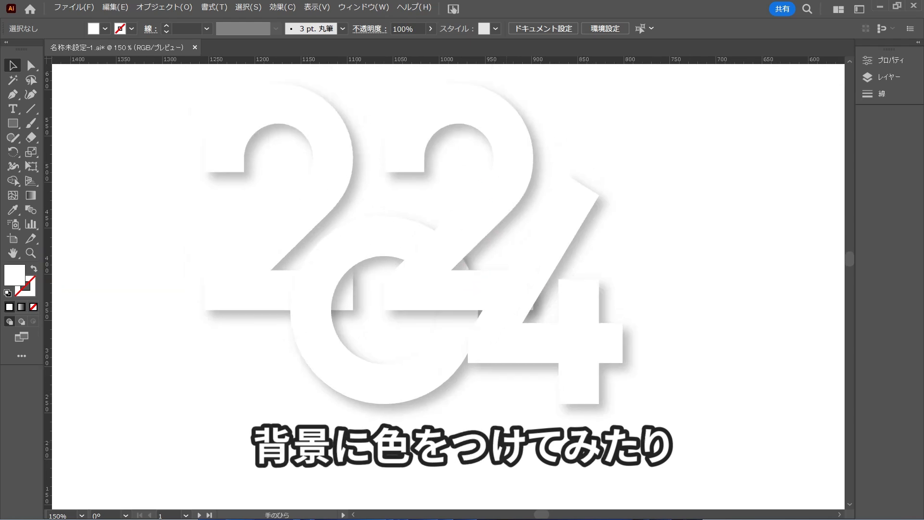
# Draw a large background rectangle behind the overlapping white digits and fill it light blue.
pyautogui.hotkey('ctrl', '-')
pyautogui.press('m')
pyautogui.moveTo(127, 96)
pyautogui.mouseDown()
pyautogui.moveTo(521, 208)
pyautogui.moveTo(650, 403)
pyautogui.mouseUp()
pyautogui.click(105, 29)
pyautogui.click(92, 76)
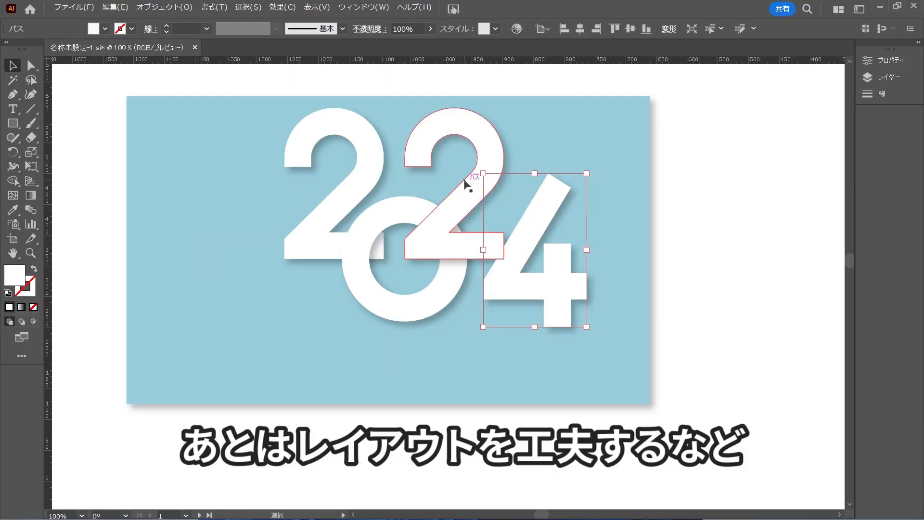
pyautogui.click(471, 143)
pyautogui.click(856, 366)
pyautogui.moveTo(309, 234); pyautogui.dragTo(295, 240)
pyautogui.click(677, 316)
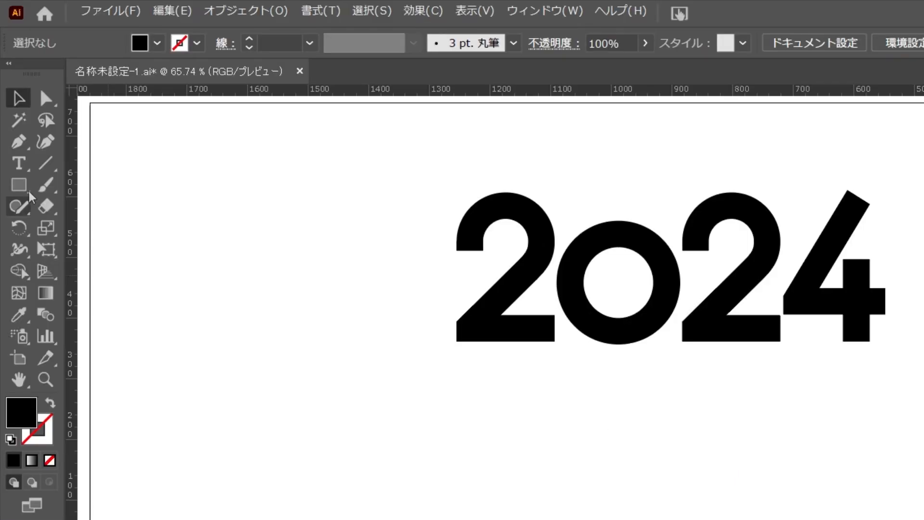
# Draw a small circle beside the black 2024 with the Ellipse tool and fill it red R=237 G=28 B=36.
pyautogui.click(13, 123)
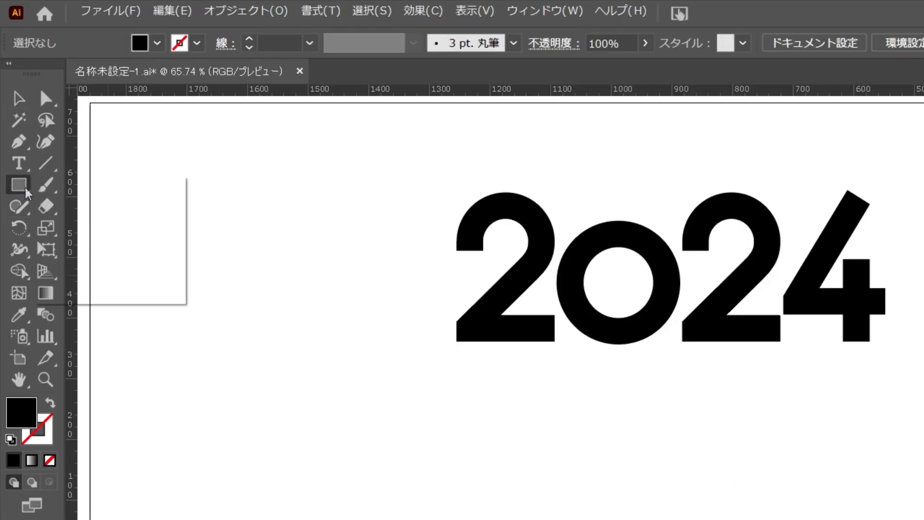
pyautogui.click(106, 227)
pyautogui.moveTo(115, 142); pyautogui.dragTo(153, 178)
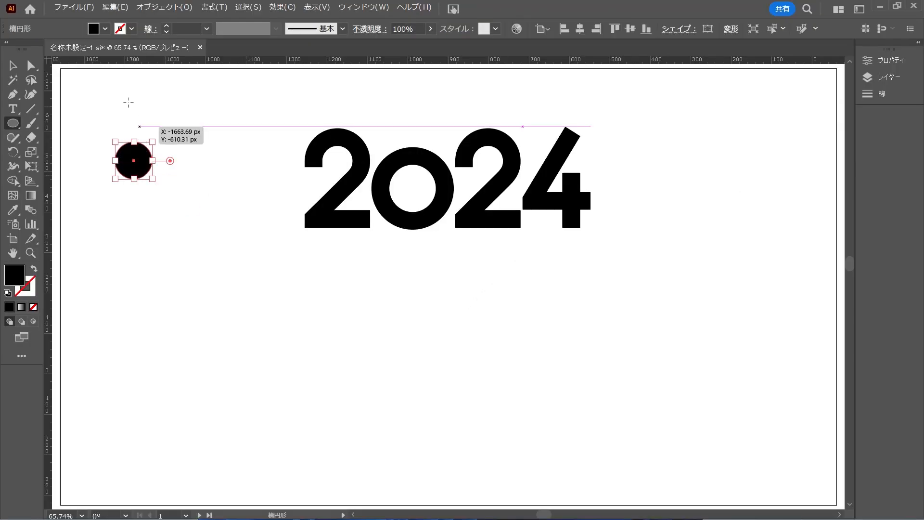
pyautogui.click(105, 29)
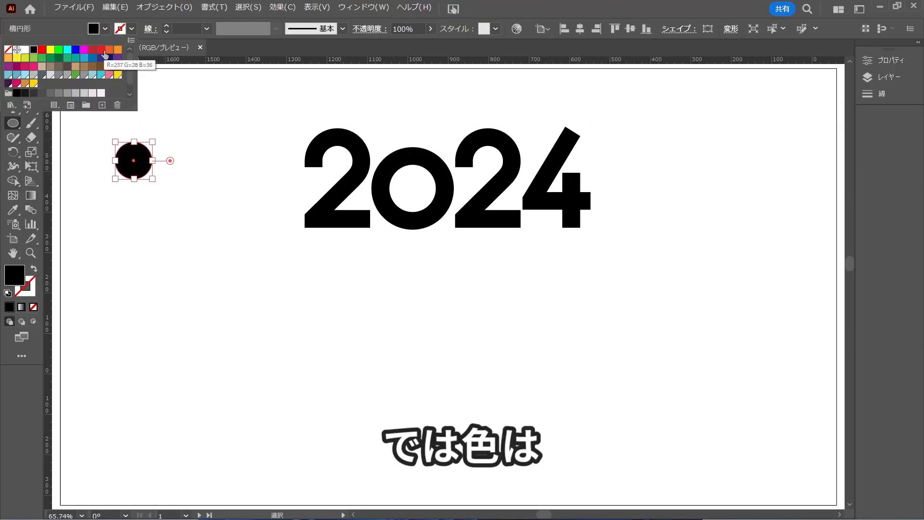
pyautogui.click(103, 50)
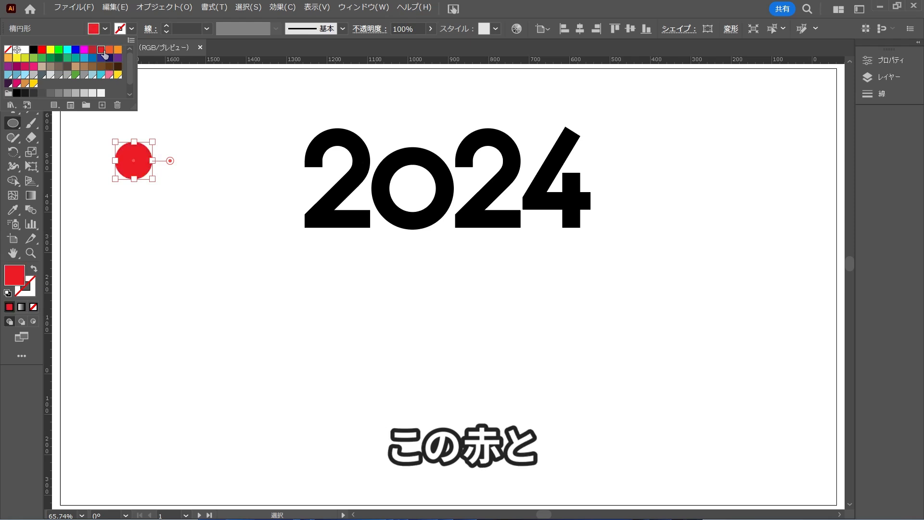
pyautogui.click(173, 222)
pyautogui.press('v')
pyautogui.click(174, 224)
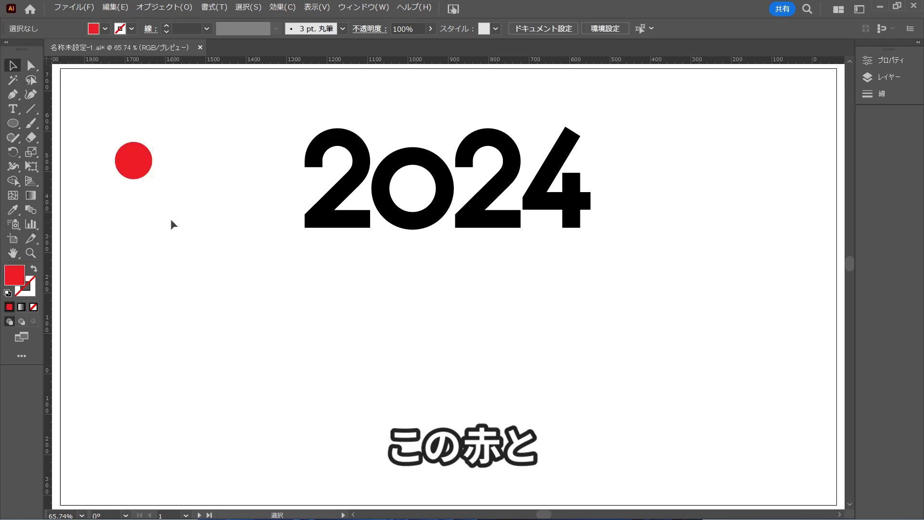
# Duplicate the red circle directly below itself and fill the copy with beige.
pyautogui.moveTo(139, 174); pyautogui.dragTo(138, 220)
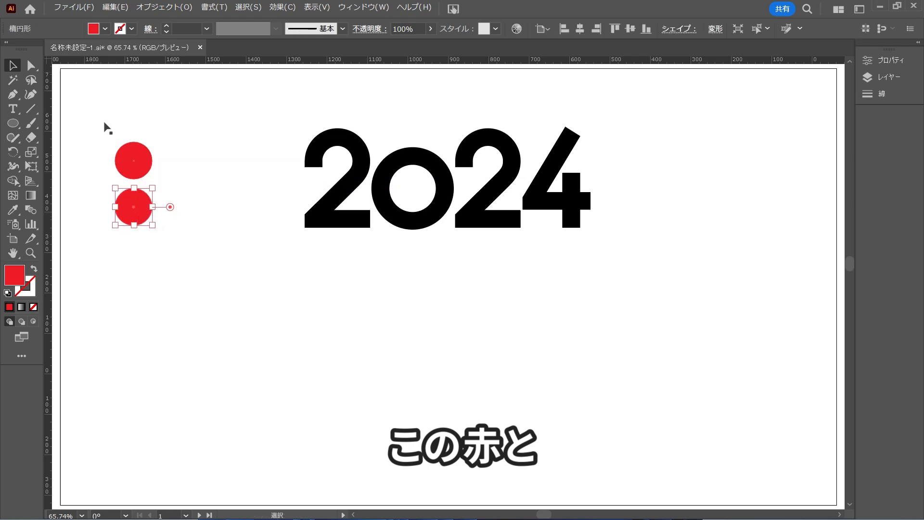
pyautogui.click(105, 30)
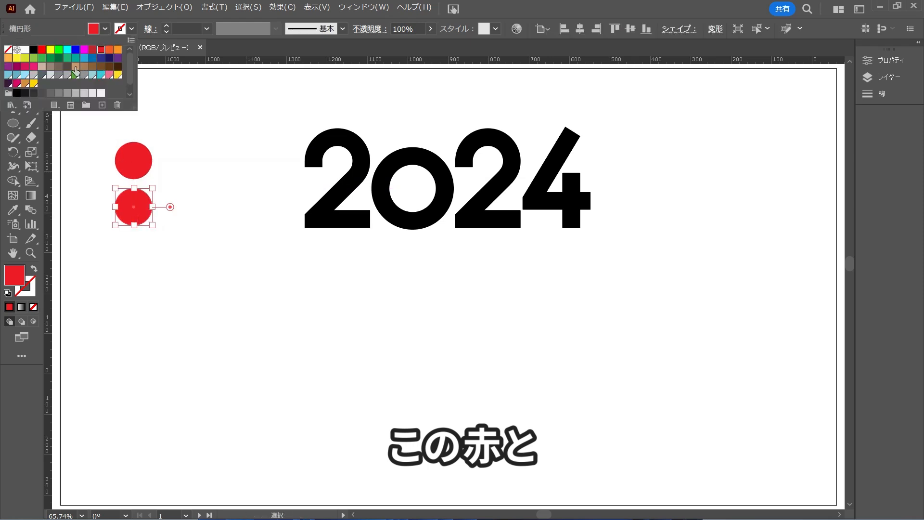
pyautogui.click(76, 67)
pyautogui.click(120, 245)
# Duplicate the beige circle below itself, giving the copy a white fill and a black stroke.
pyautogui.click(127, 230)
pyautogui.moveTo(132, 217); pyautogui.dragTo(134, 265)
pyautogui.click(91, 30)
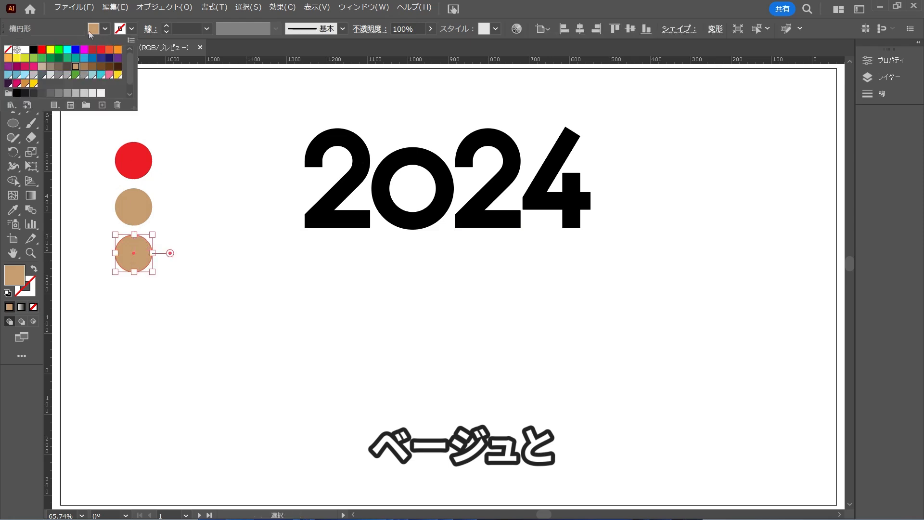
pyautogui.click(24, 49)
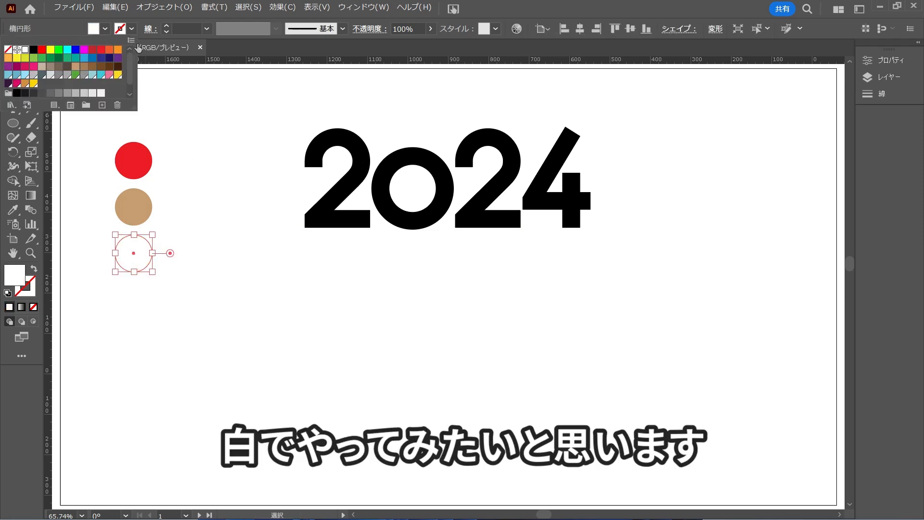
pyautogui.click(131, 29)
pyautogui.click(131, 29)
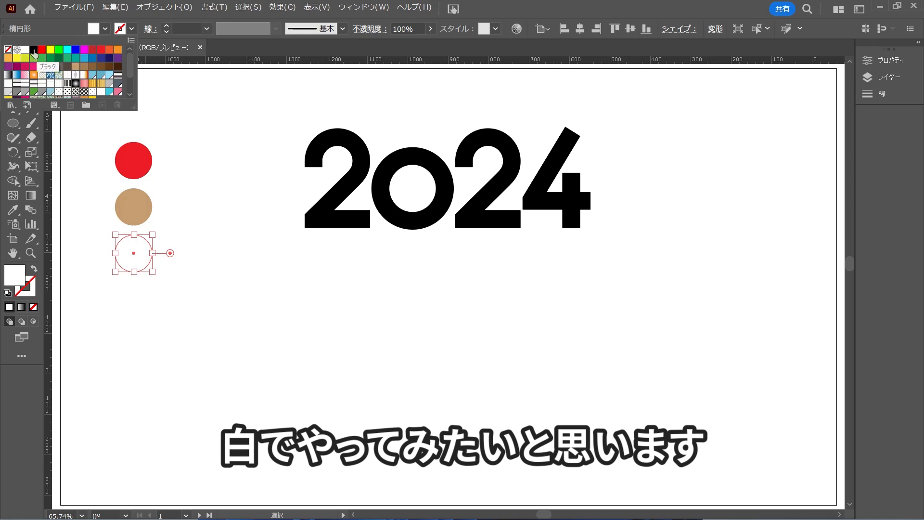
pyautogui.click(33, 49)
pyautogui.click(179, 191)
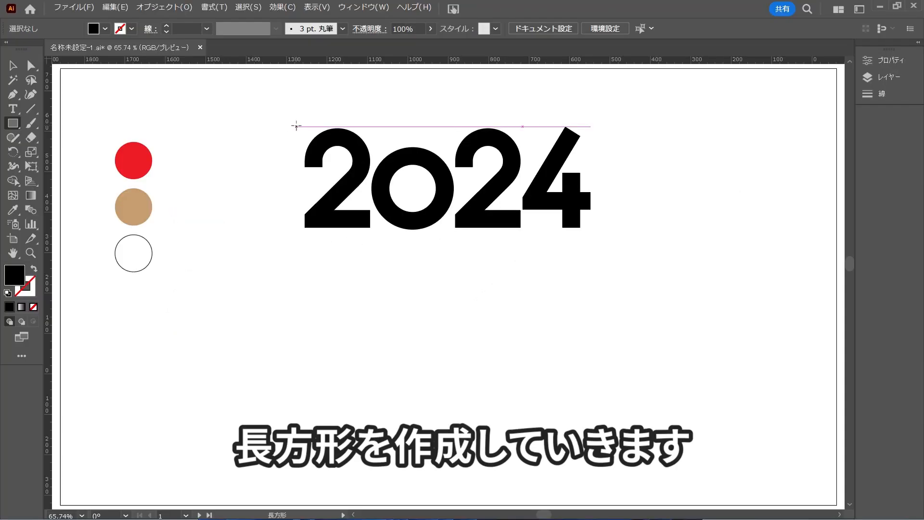
# Create a rectangle behind the first 2, sample the beige swatch with the Eyedropper, and fit its left edge to the digit.
pyautogui.moveTo(445, 191); pyautogui.dragTo(522, 299)
pyautogui.moveTo(349, 200); pyautogui.dragTo(371, 230)
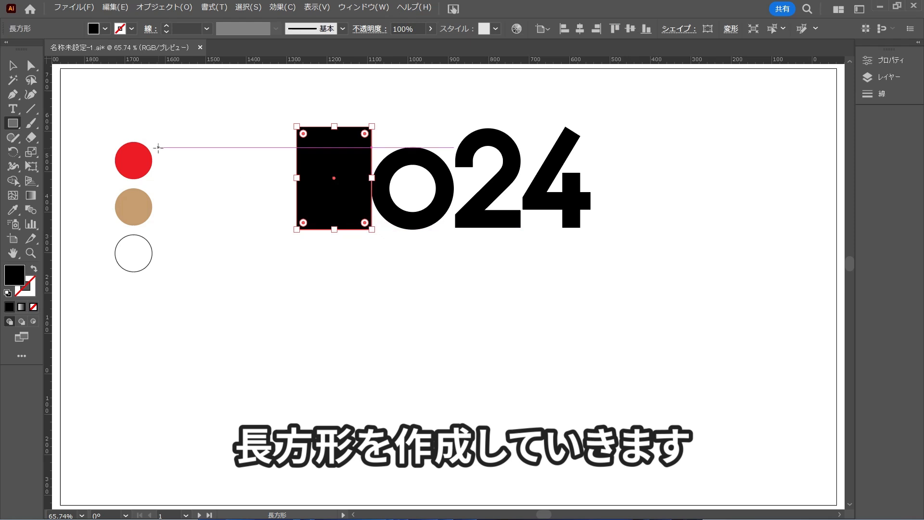
pyautogui.click(13, 210)
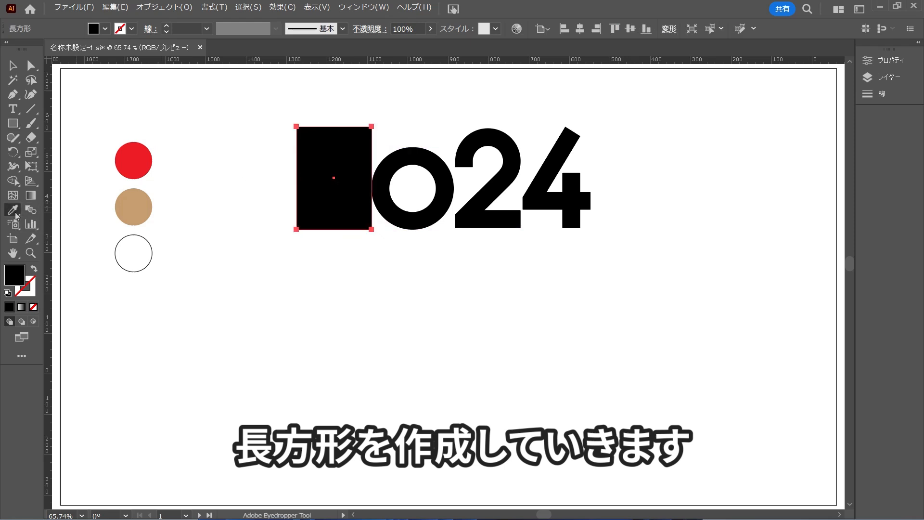
pyautogui.click(118, 202)
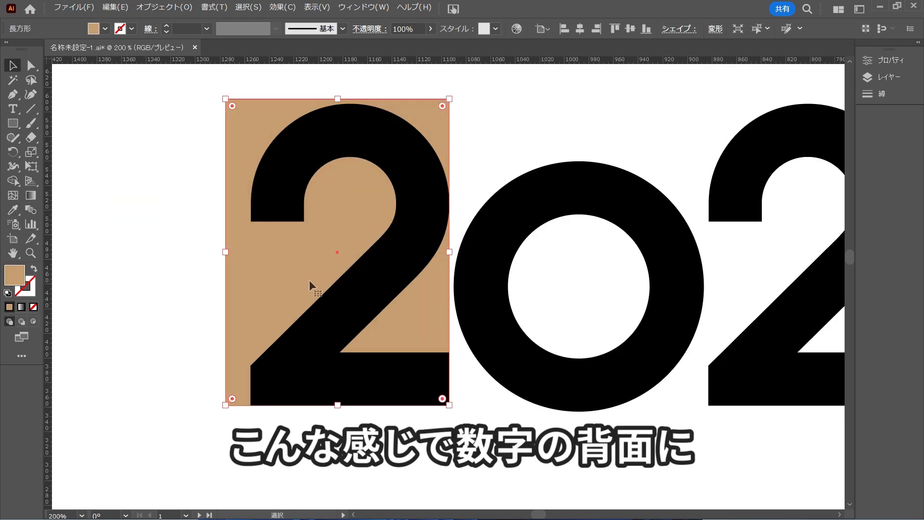
pyautogui.moveTo(226, 255); pyautogui.dragTo(251, 255)
pyautogui.click(179, 306)
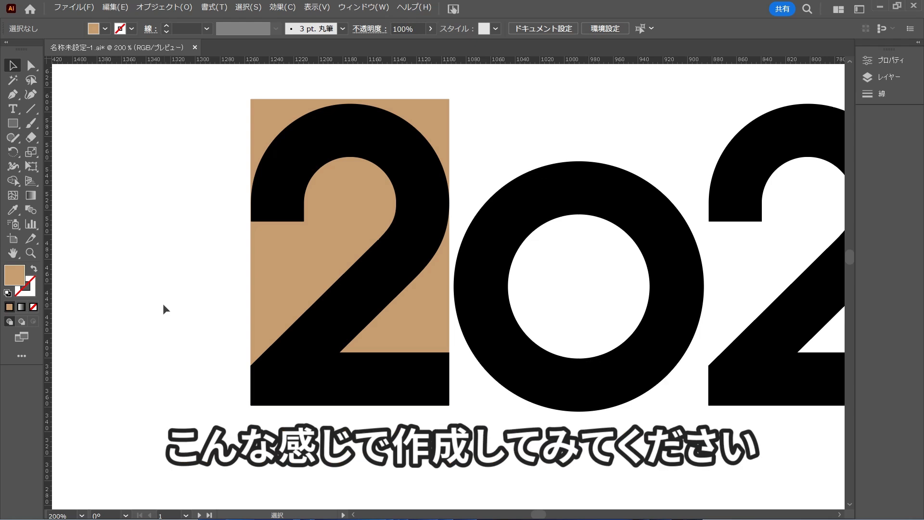
# Copy the beige rectangle behind the 0 and stretch its sides to match the digit's width.
pyautogui.moveTo(543, 429); pyautogui.dragTo(394, 421)
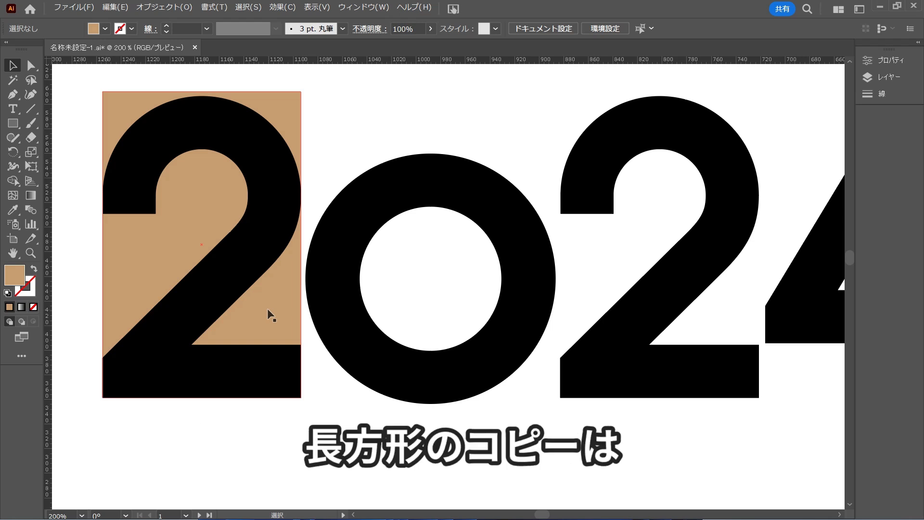
pyautogui.moveTo(268, 310); pyautogui.dragTo(519, 342)
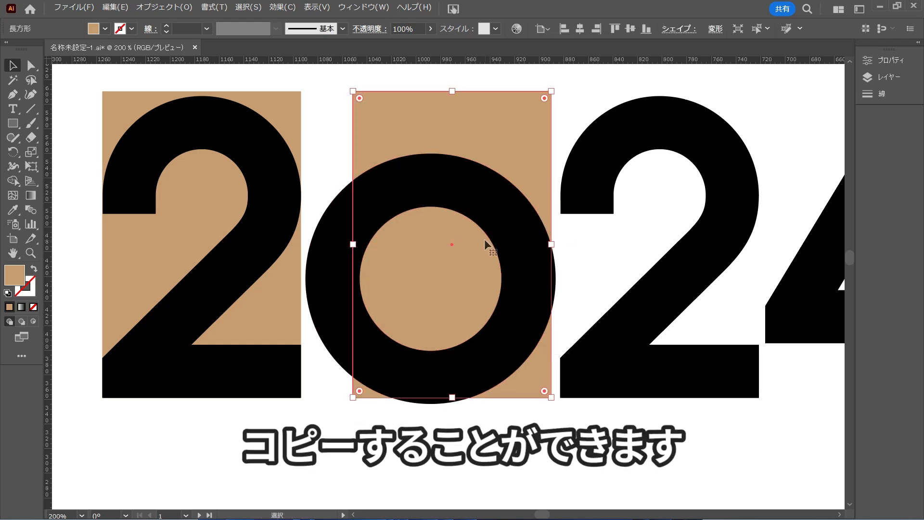
pyautogui.moveTo(551, 244); pyautogui.dragTo(555, 244)
pyautogui.moveTo(353, 244); pyautogui.dragTo(305, 244)
pyautogui.click(471, 440)
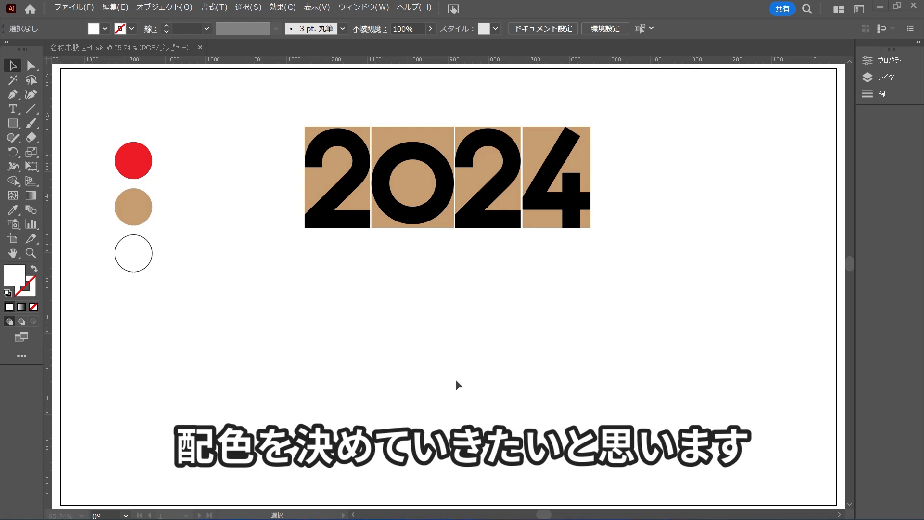
# Using the Eyedropper on the palette circles, recolour the first 2's rectangle white and the 2 itself beige.
pyautogui.click(325, 183)
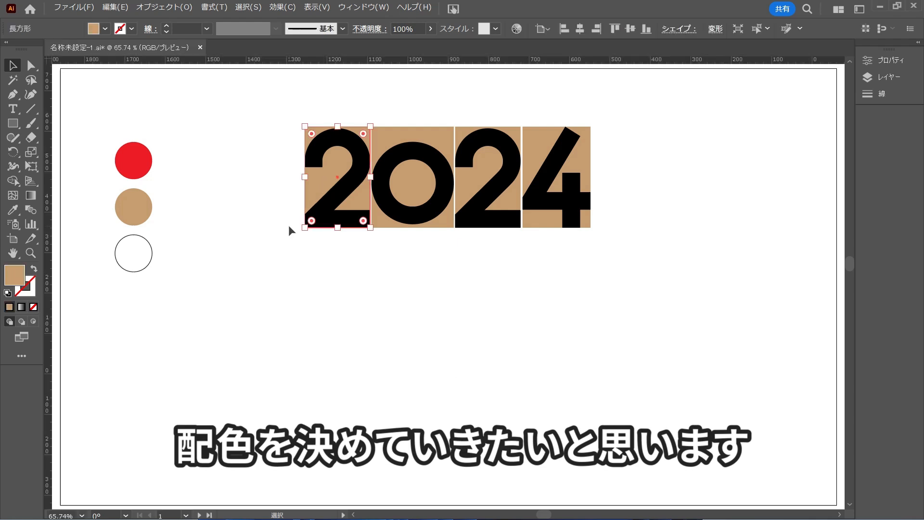
pyautogui.press('i')
pyautogui.click(140, 258)
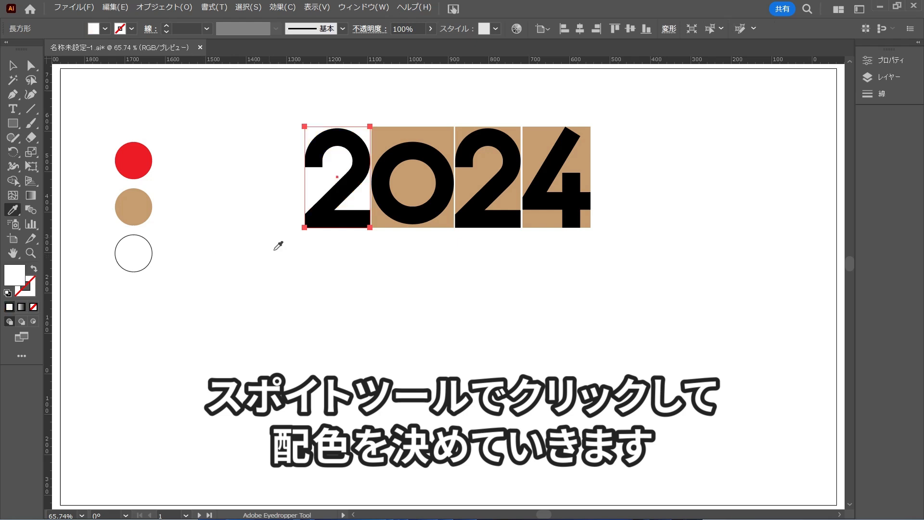
pyautogui.press('v')
pyautogui.click(312, 203)
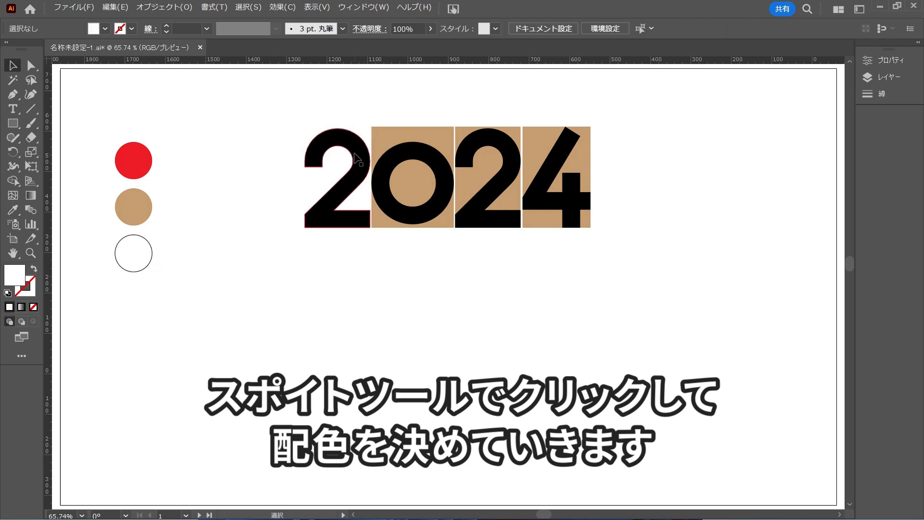
pyautogui.press('i')
pyautogui.click(146, 206)
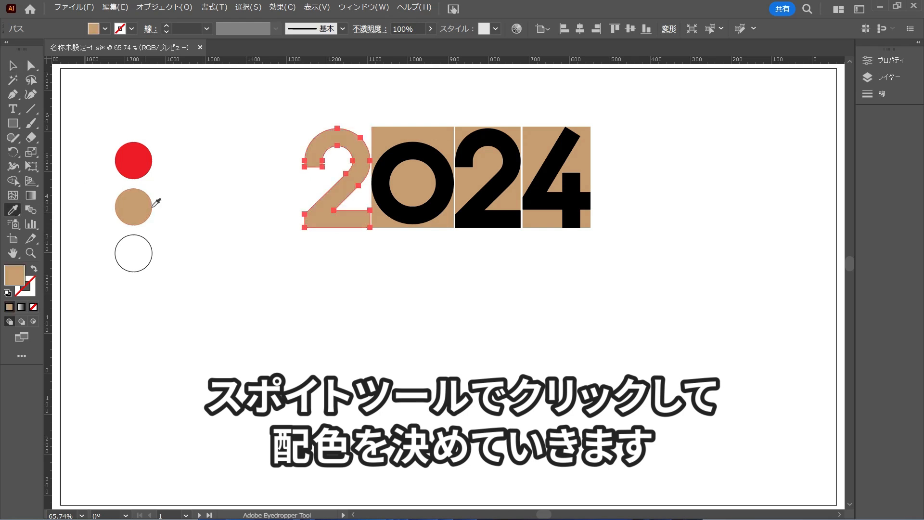
pyautogui.press('v')
pyautogui.click(408, 269)
# Using the Eyedropper, recolour the 0's background rectangle red and the 0 itself white.
pyautogui.click(396, 139)
pyautogui.press('i')
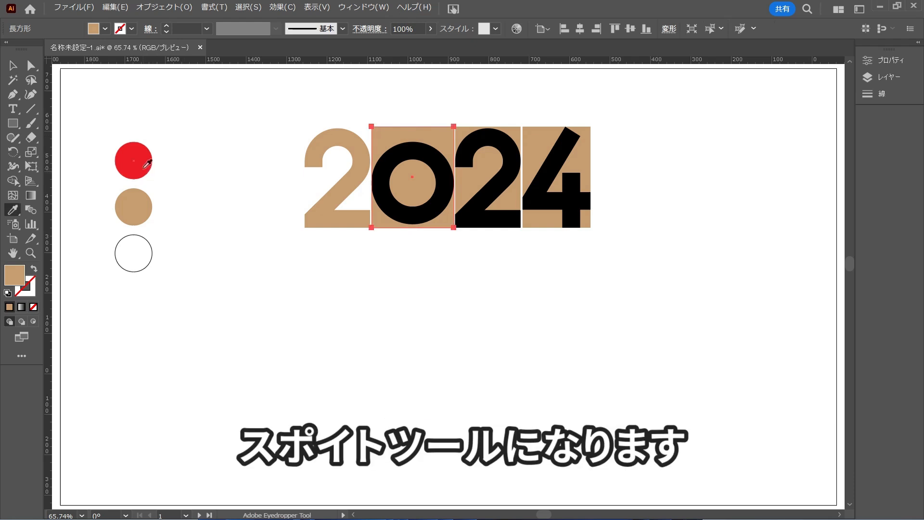
pyautogui.click(144, 169)
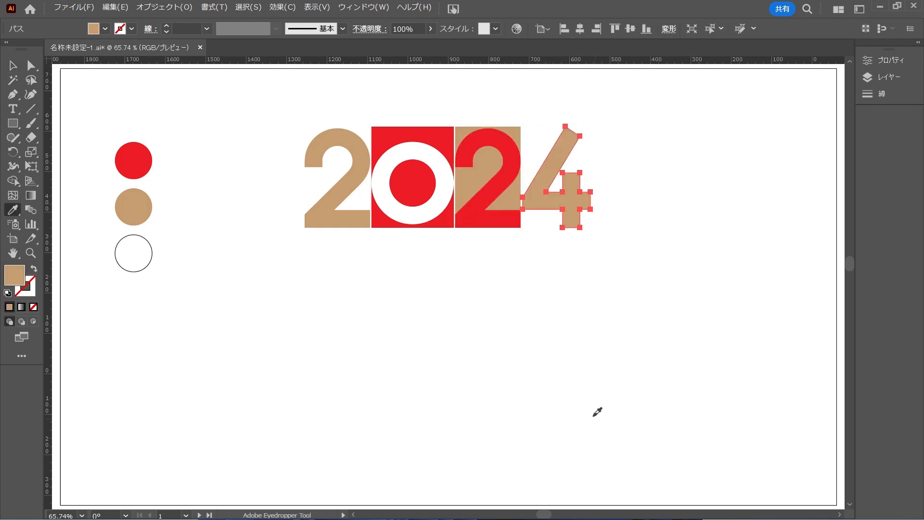
pyautogui.press('v')
pyautogui.click(514, 297)
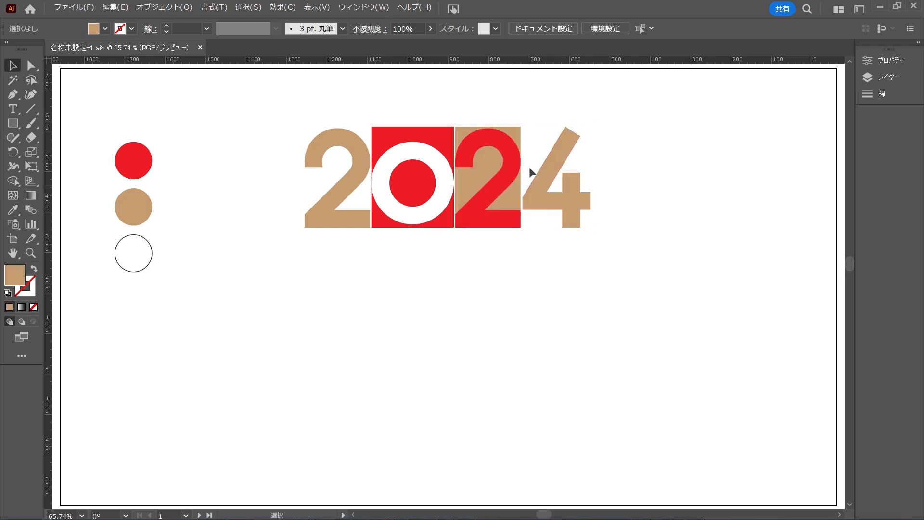
# Stack the lettering in two rows by moving the second 2 with its rectangle under the first 2 and the 4 under the 0.
pyautogui.moveTo(500, 157); pyautogui.dragTo(348, 260)
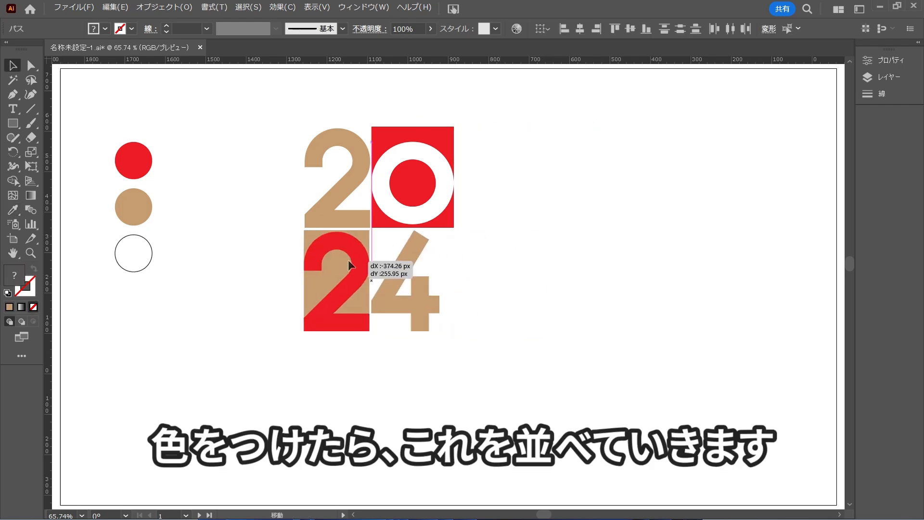
pyautogui.click(353, 200)
pyautogui.moveTo(403, 258); pyautogui.dragTo(409, 249)
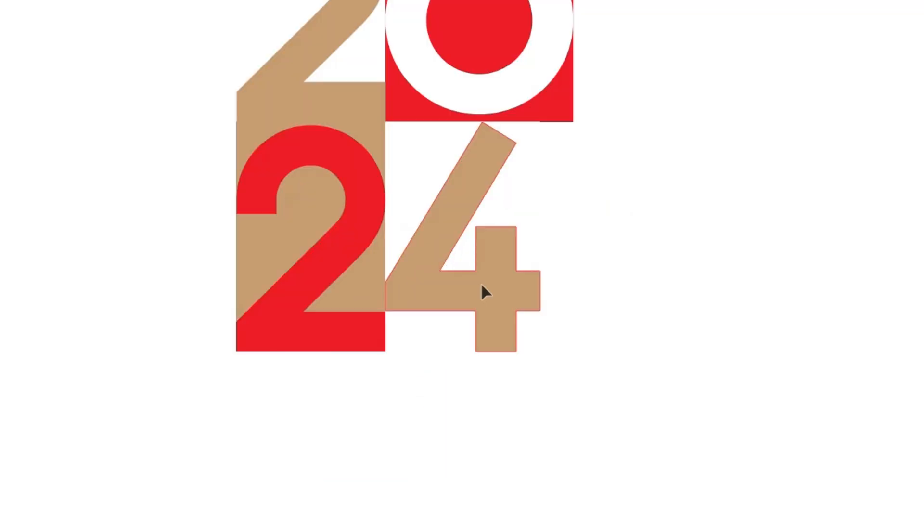
pyautogui.moveTo(500, 295); pyautogui.dragTo(460, 287)
pyautogui.click(728, 281)
# Shift the 0 down toward the first 2 and 4 so they overlap, and move its red rectangle closer to the first 2.
pyautogui.click(351, 240)
pyautogui.moveTo(455, 179); pyautogui.dragTo(418, 242)
pyautogui.click(642, 233)
pyautogui.moveTo(543, 165); pyautogui.dragTo(496, 165)
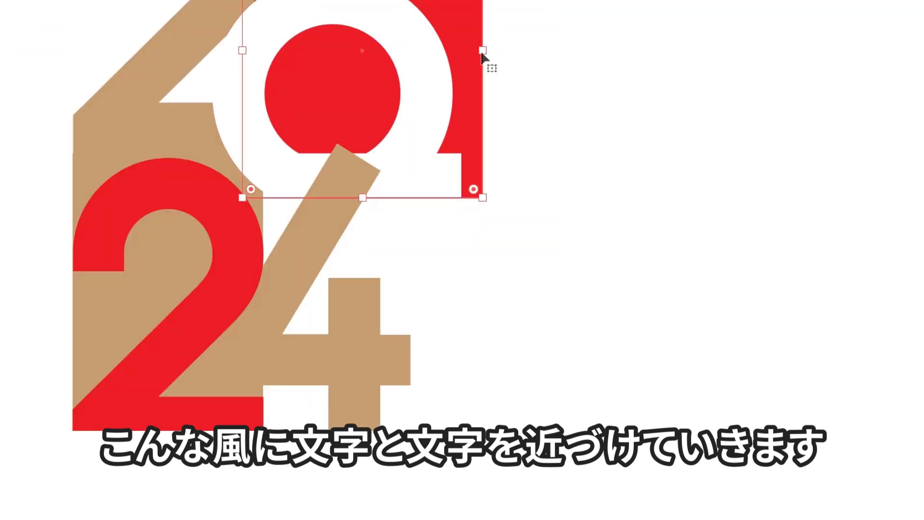
pyautogui.moveTo(483, 51); pyautogui.dragTo(461, 52)
pyautogui.scroll(-1, 517, 123)
pyautogui.scroll(1, 341, 182)
# Bring the stacked digits closer together and delete the white rectangle behind the 4.
pyautogui.moveTo(326, 115); pyautogui.dragTo(310, 139)
pyautogui.moveTo(222, 102); pyautogui.dragTo(222, 138)
pyautogui.click(126, 107)
pyautogui.scroll(-1, 126, 107)
pyautogui.moveTo(126, 107); pyautogui.dragTo(295, 190)
pyautogui.click(560, 250)
pyautogui.press('Delete')
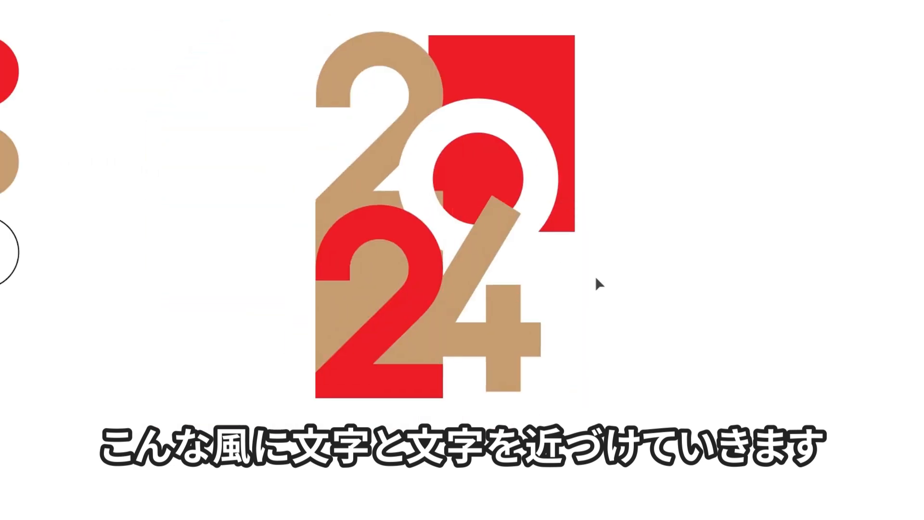
# Move the white 0 further down so it extends past the lower edge of its red rectangle, behind the 4.
pyautogui.scroll(1, 584, 289)
pyautogui.moveTo(521, 124); pyautogui.dragTo(535, 158)
pyautogui.click(703, 160)
pyautogui.scroll(-1, 704, 160)
pyautogui.click(558, 284)
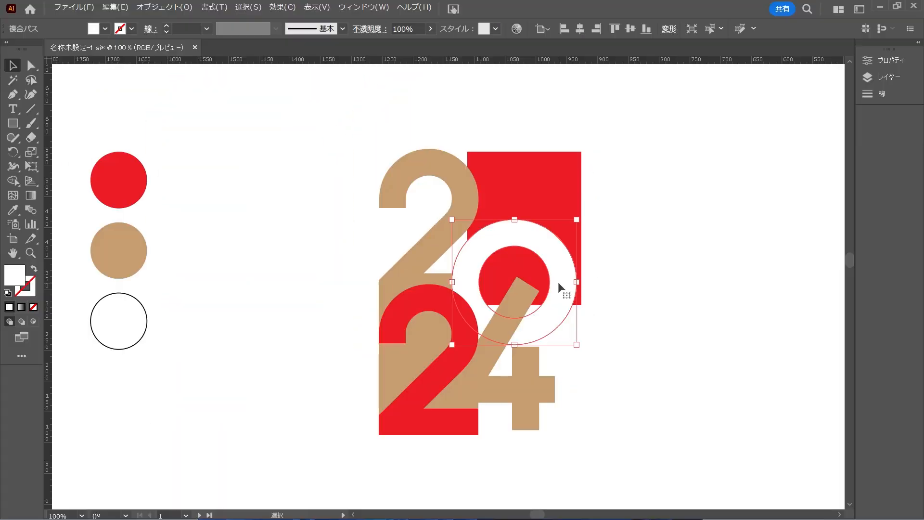
pyautogui.scroll(2, 559, 281)
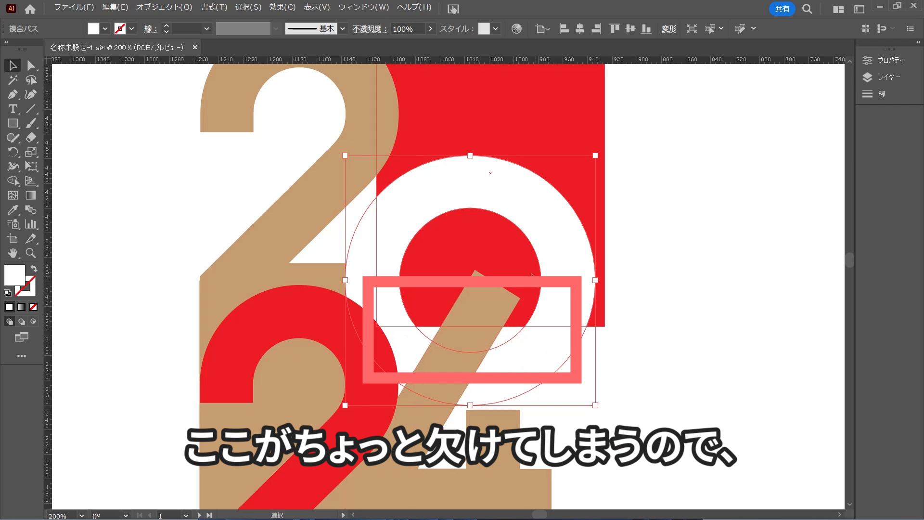
# Duplicate the white 0 in place on top and fill the copy with the red sampled from the rectangle behind it.
pyautogui.click(750, 277)
pyautogui.click(581, 295)
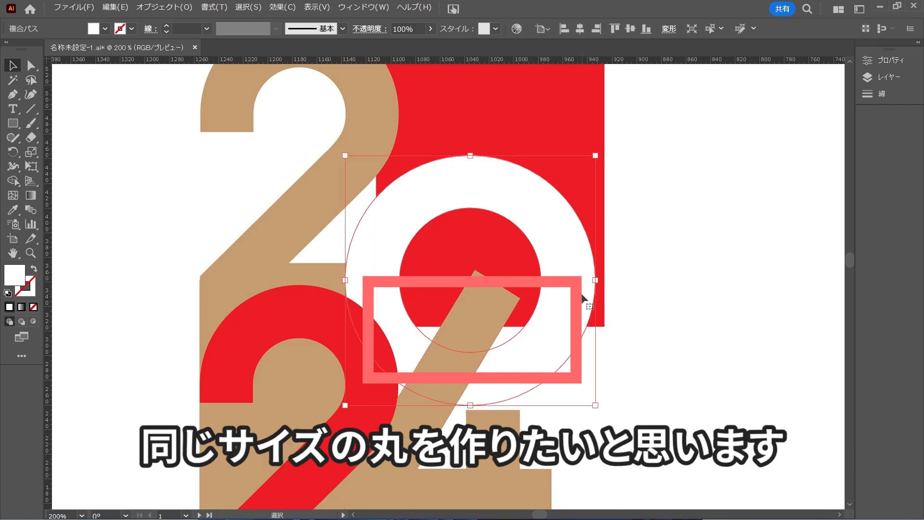
pyautogui.press('a')
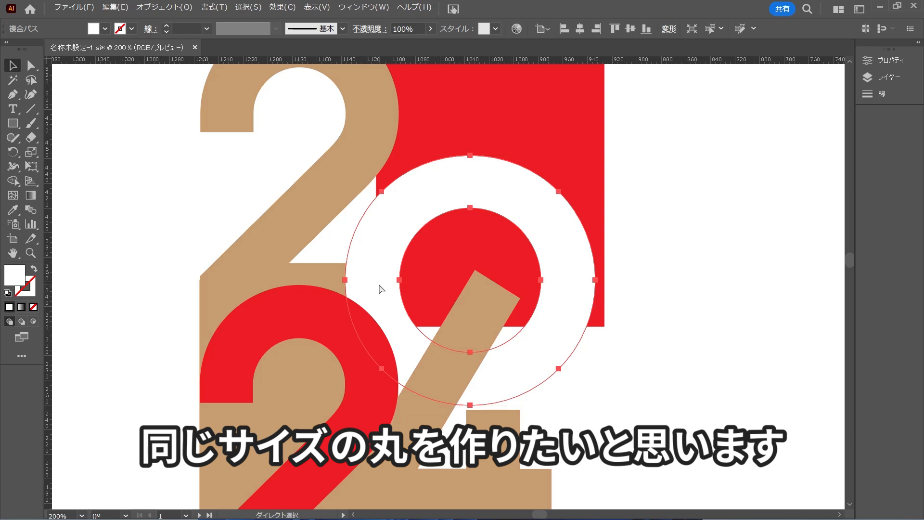
pyautogui.press('v')
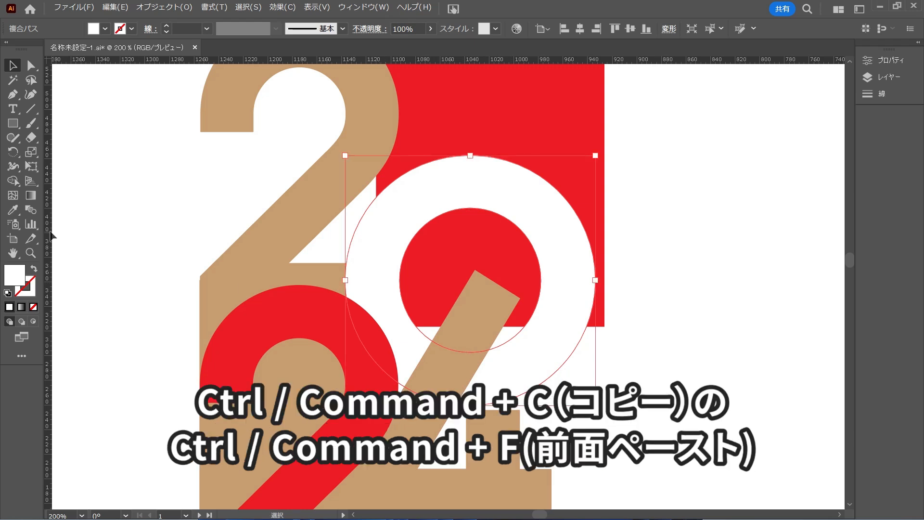
pyautogui.click(13, 210)
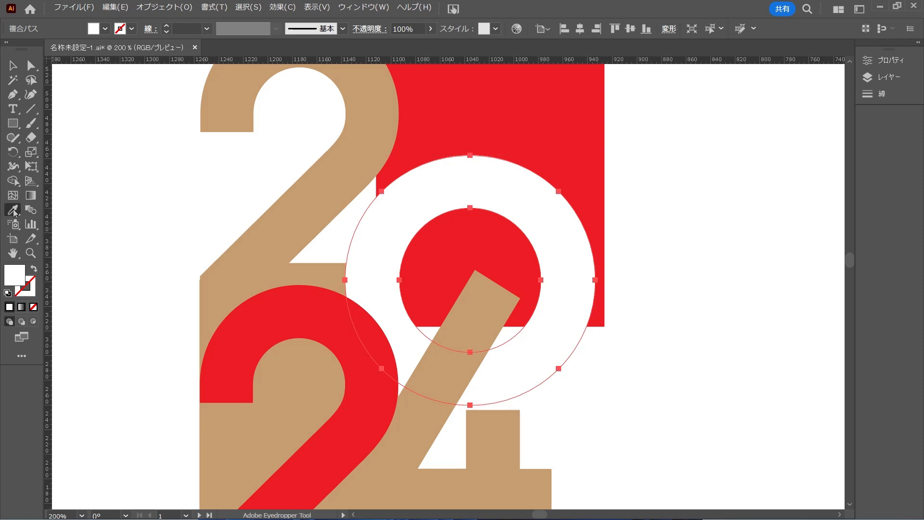
pyautogui.click(501, 98)
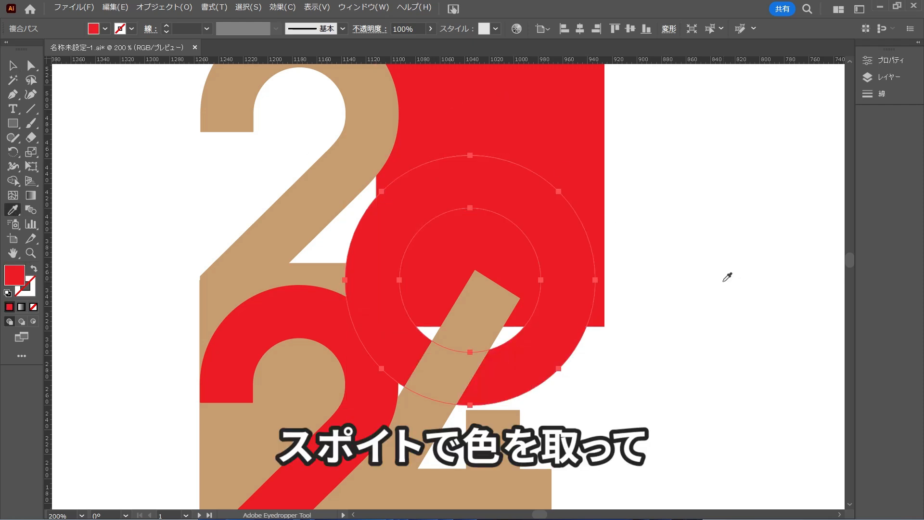
# Delete the outer contour of the red 0 copy, leaving only its inner circle, and undo a trial move of that circle.
pyautogui.press('a')
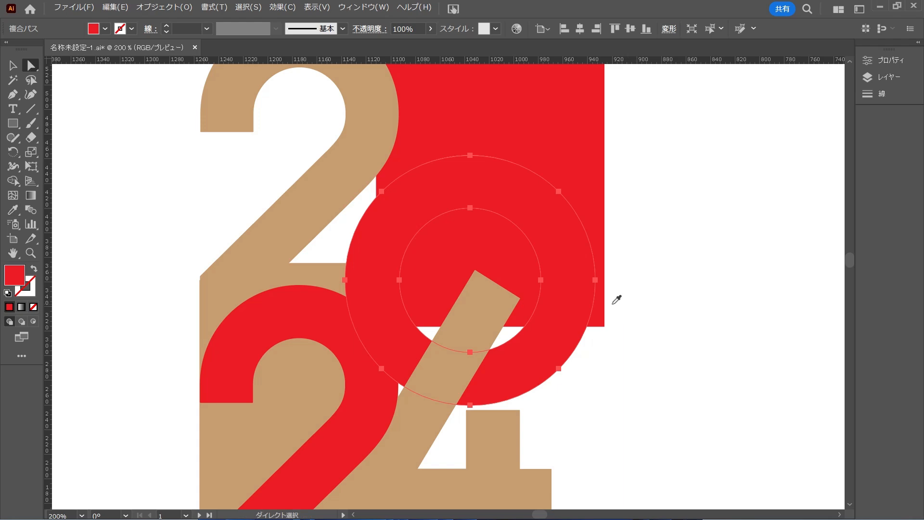
pyautogui.click(595, 281)
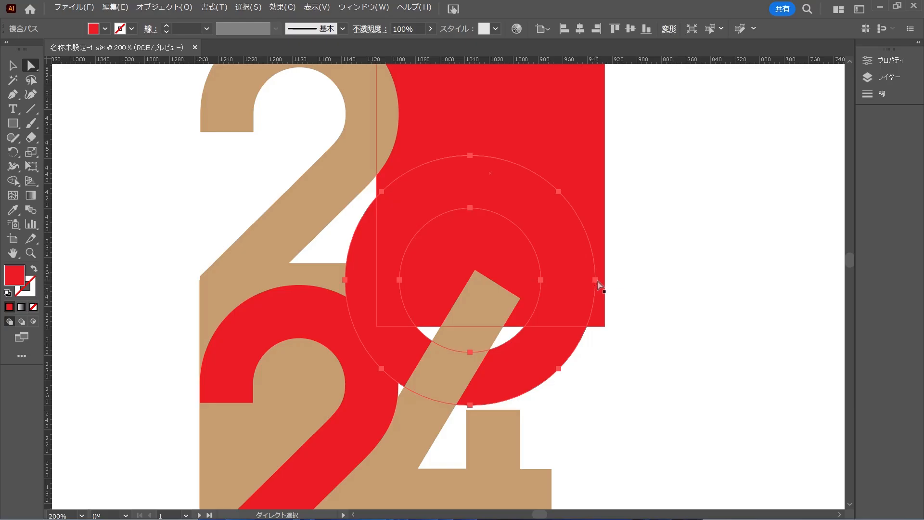
pyautogui.click(596, 280)
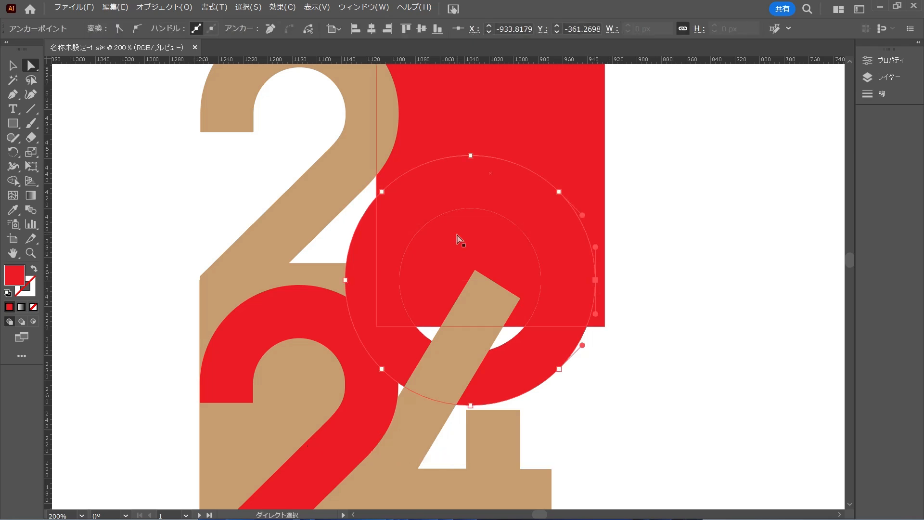
pyautogui.press('Delete')
pyautogui.press('Delete')
pyautogui.click(459, 251)
pyautogui.moveTo(494, 251); pyautogui.dragTo(735, 210)
pyautogui.hotkey('ctrl', 'z')
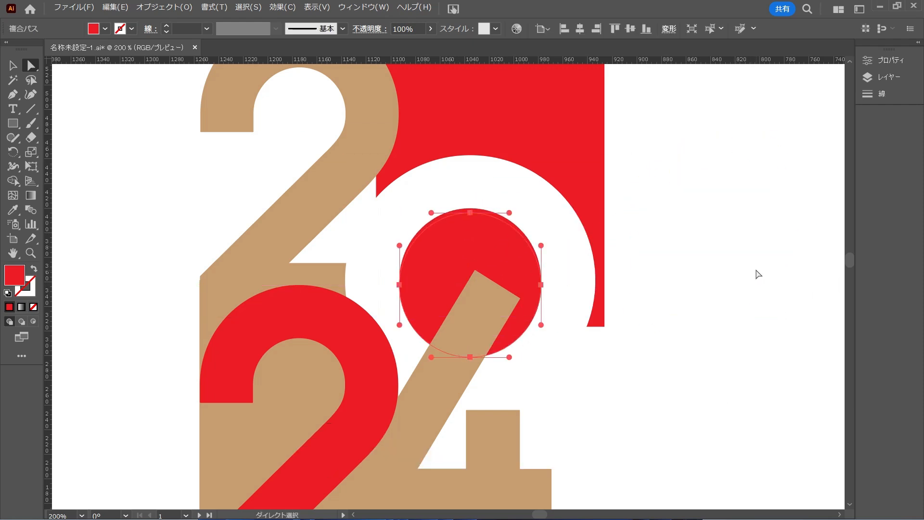
# Select the red inner circle and the white 0, and shift them slightly toward the first 2.
pyautogui.click(756, 270)
pyautogui.press('v')
pyautogui.click(512, 260)
pyautogui.keyDown('shift'); pyautogui.click(559, 230); pyautogui.keyUp('shift')
pyautogui.moveTo(559, 230); pyautogui.dragTo(541, 232)
pyautogui.click(826, 290)
pyautogui.scroll(-3, 708, 332)
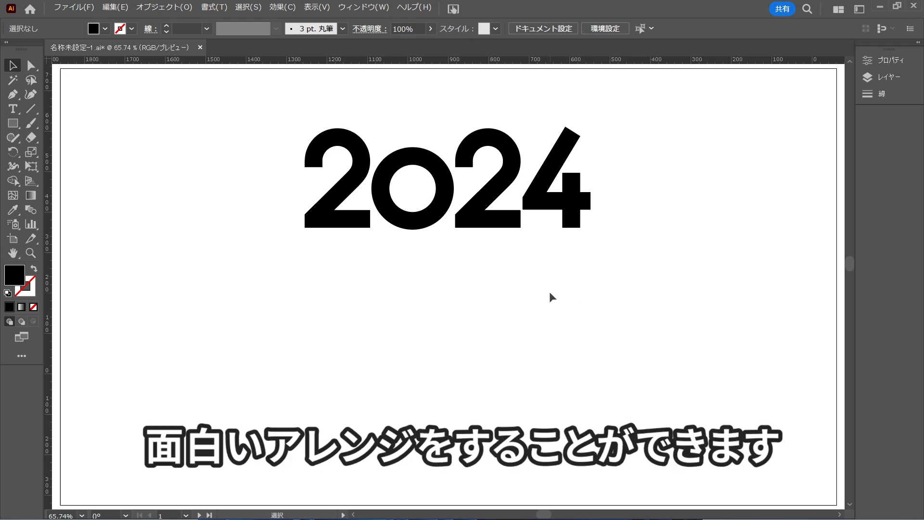
# Place the colourful watercolour image behind the black 2024 lettering and adjust its position so the lettering lies within it.
pyautogui.moveTo(923, 385); pyautogui.dragTo(417, 295)
pyautogui.moveTo(563, 295); pyautogui.dragTo(685, 337)
pyautogui.moveTo(223, 295); pyautogui.dragTo(140, 296)
pyautogui.moveTo(538, 366); pyautogui.dragTo(540, 344)
pyautogui.click(732, 226)
# Lock the watercolour image in place.
pyautogui.click(531, 285)
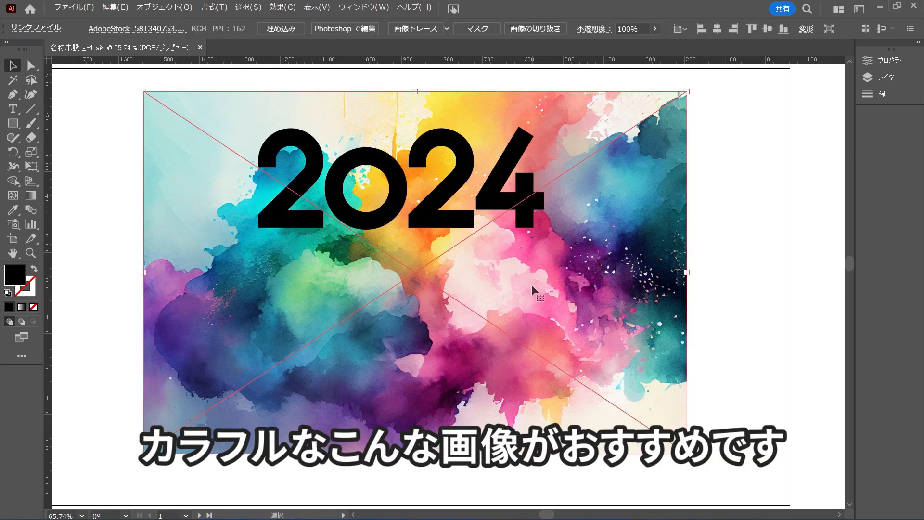
pyautogui.click(153, 9)
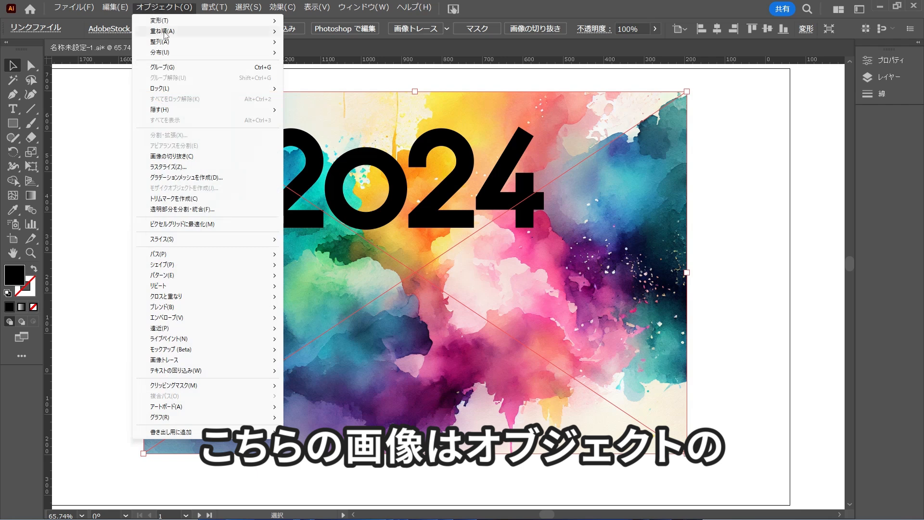
pyautogui.moveTo(168, 92)
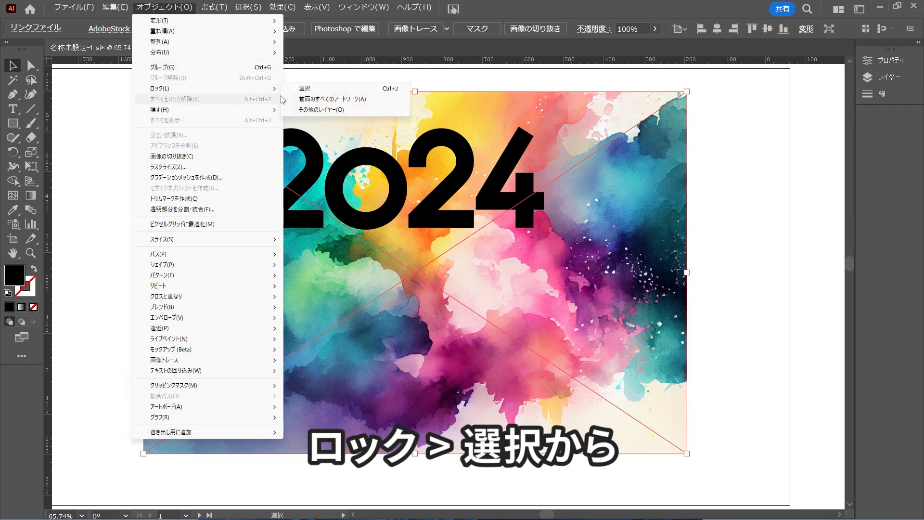
pyautogui.click(301, 88)
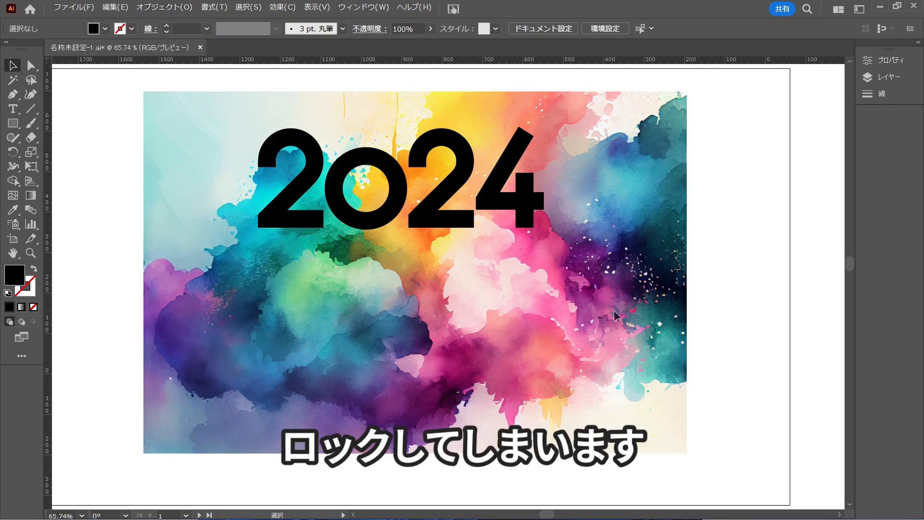
# Draw a rectangle covering the 2024 lettering with a margin all around and fill it with white.
pyautogui.press('m')
pyautogui.moveTo(200, 116); pyautogui.dragTo(629, 266)
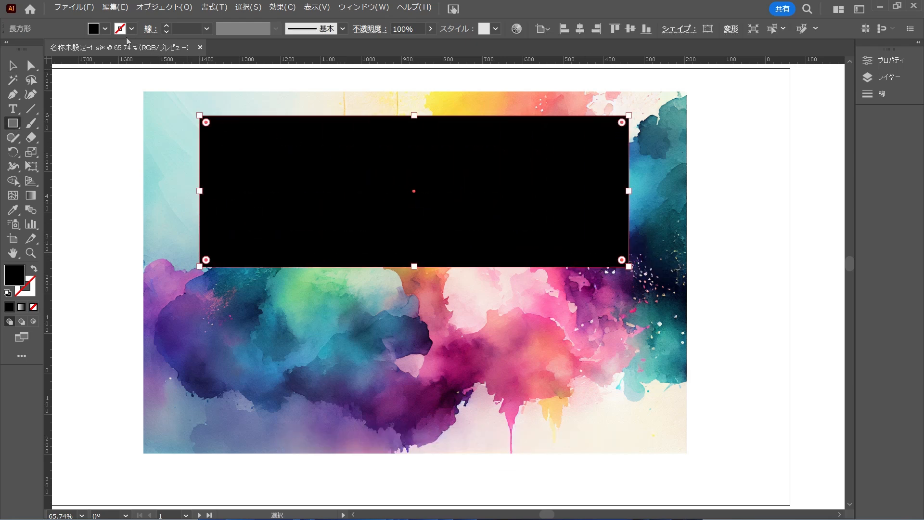
pyautogui.click(105, 30)
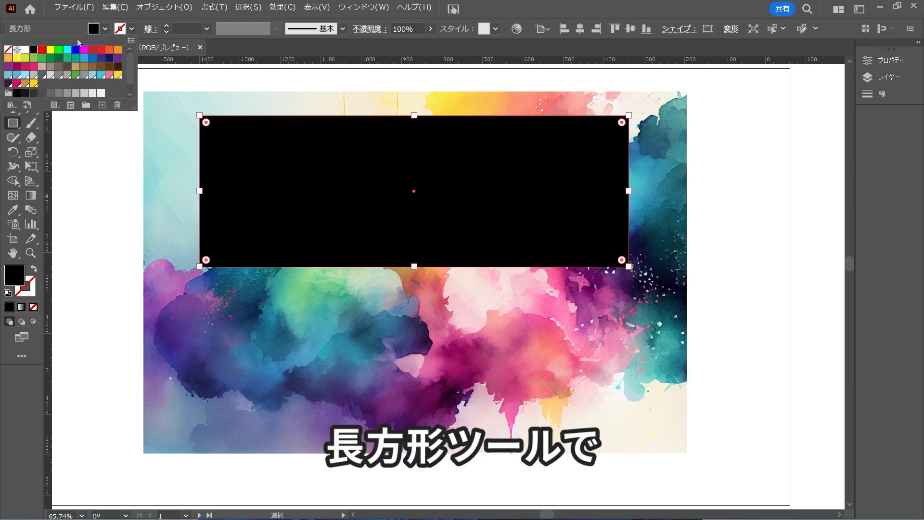
pyautogui.click(24, 51)
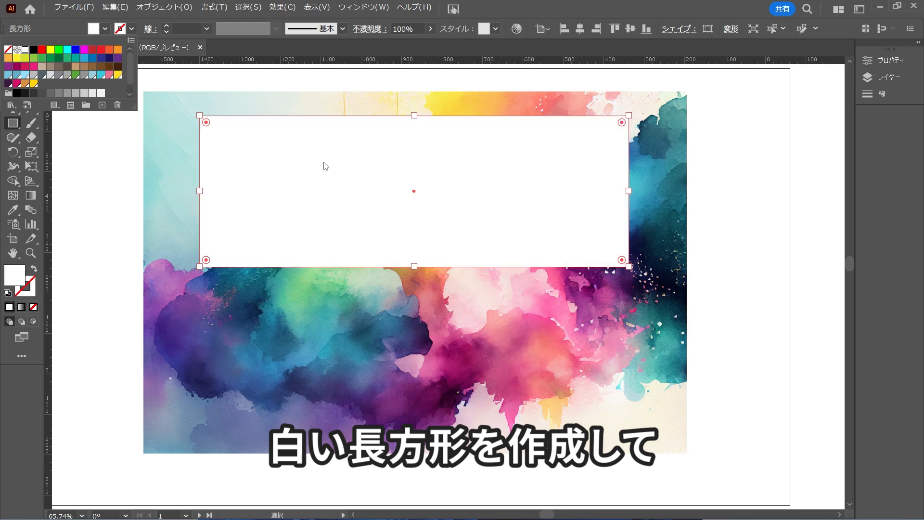
# Align the white rectangle and the 2024 lettering to each other's horizontal and vertical centres.
pyautogui.moveTo(715, 107); pyautogui.dragTo(208, 301)
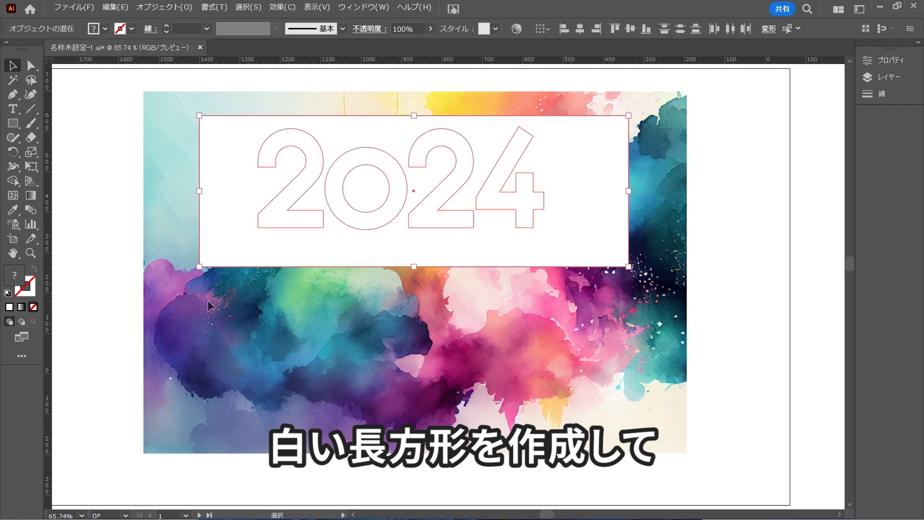
pyautogui.click(576, 28)
pyautogui.click(630, 29)
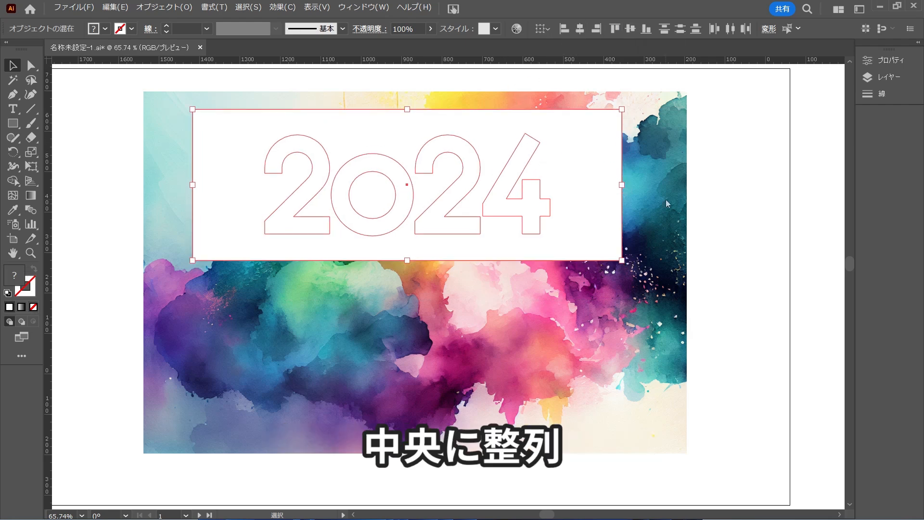
# Cut the 2024 lettering out of the white rectangle with the Pathfinder Exclude (中マド) operation.
pyautogui.click(668, 208)
pyautogui.moveTo(331, 164); pyautogui.dragTo(330, 163)
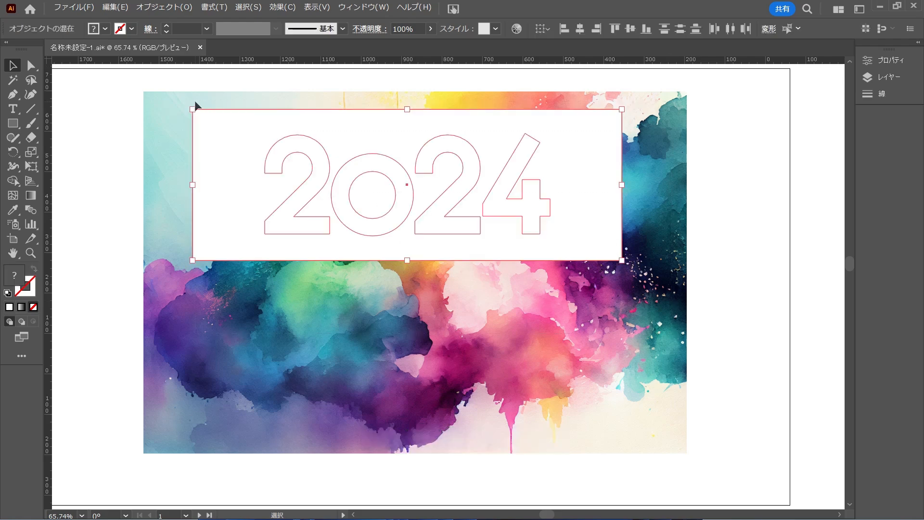
pyautogui.click(365, 10)
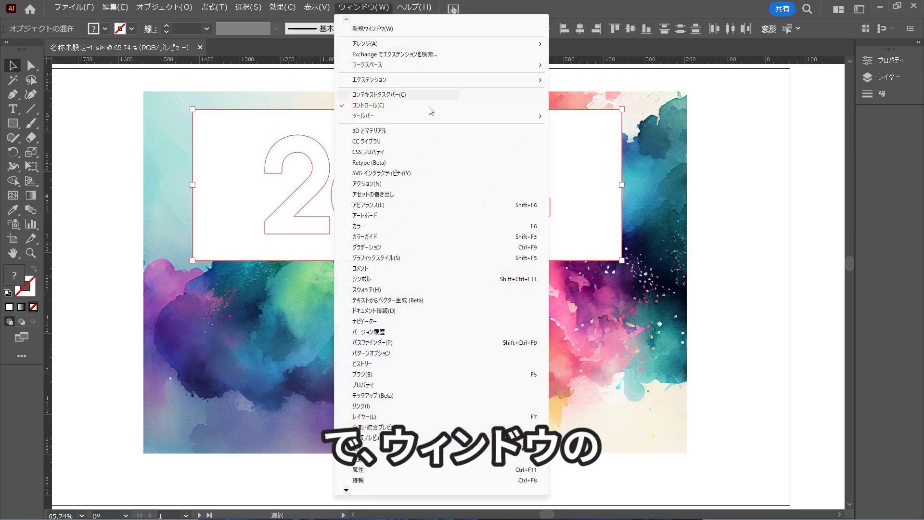
pyautogui.click(389, 343)
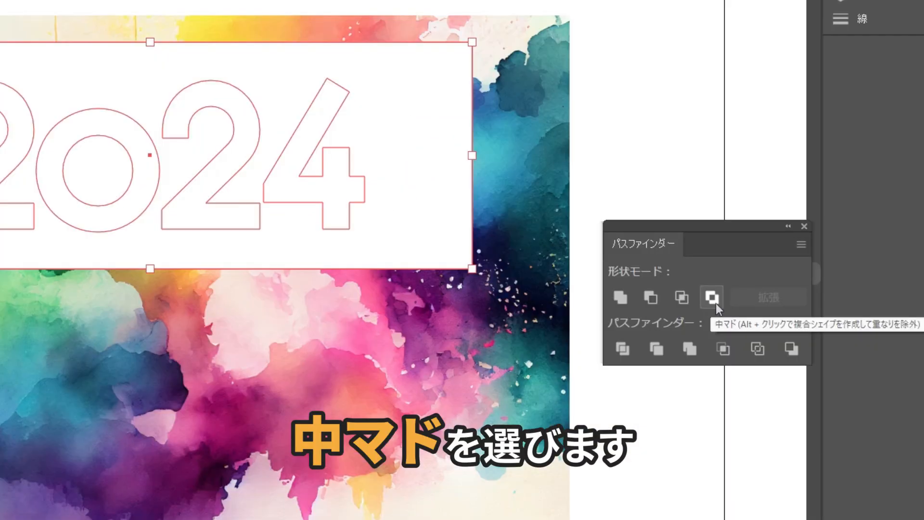
pyautogui.click(716, 304)
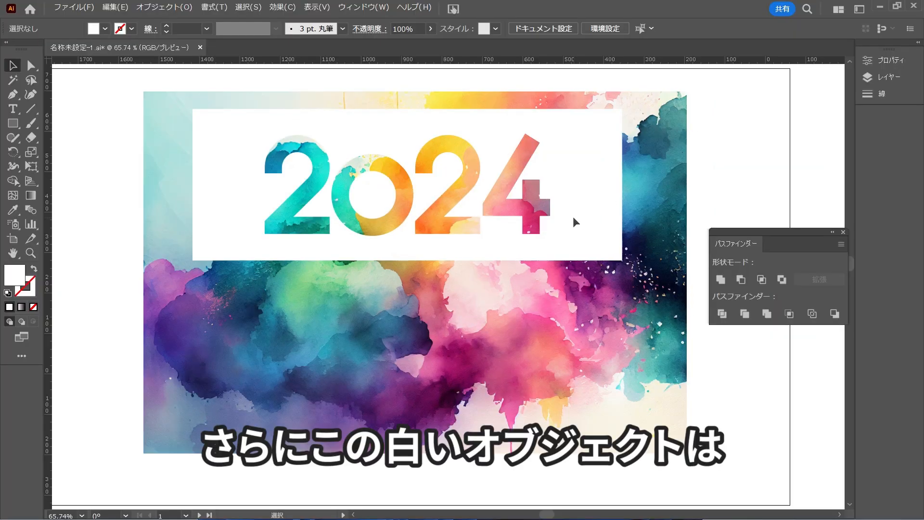
# Add a Drop Shadow effect to the white cut-out panel and raise its opacity to 65%.
pyautogui.click(526, 220)
pyautogui.click(270, 8)
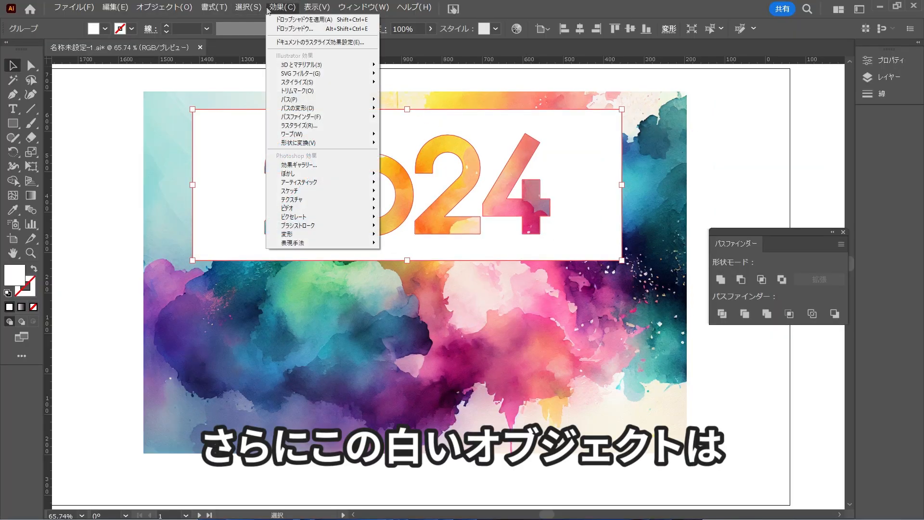
pyautogui.moveTo(337, 82)
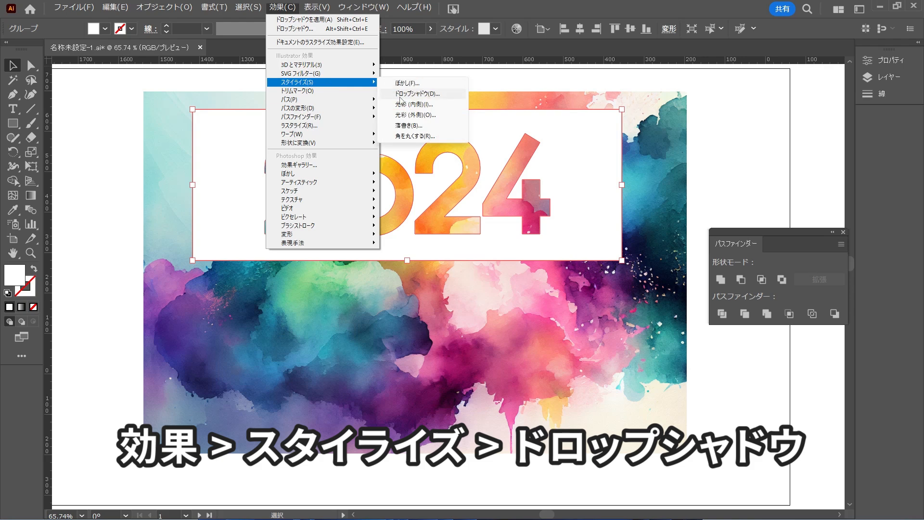
pyautogui.click(400, 94)
pyautogui.click(440, 292)
pyautogui.press('Up')
pyautogui.press('Up')
pyautogui.press('Up')
pyautogui.press('Up')
pyautogui.press('Up')
pyautogui.press('Up')
pyautogui.press('Up')
pyautogui.press('Up')
pyautogui.press('Up')
pyautogui.press('Up')
pyautogui.press('Up')
pyautogui.press('Up')
pyautogui.press('Up')
pyautogui.press('Up')
pyautogui.press('Up')
pyautogui.press('Up')
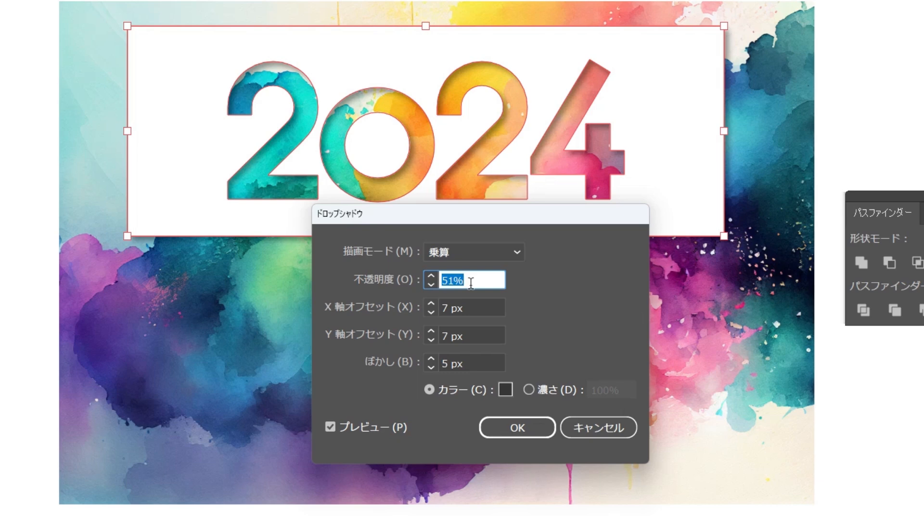
pyautogui.press('Up')
pyautogui.press('Up')
pyautogui.press('Up')
pyautogui.press('Up')
pyautogui.press('Up')
pyautogui.press('Up')
pyautogui.press('Up')
pyautogui.press('Up')
pyautogui.press('Up')
pyautogui.press('Up')
pyautogui.press('Up')
pyautogui.press('Up')
pyautogui.press('Up')
pyautogui.press('Up')
pyautogui.press('Up')
pyautogui.press('Up')
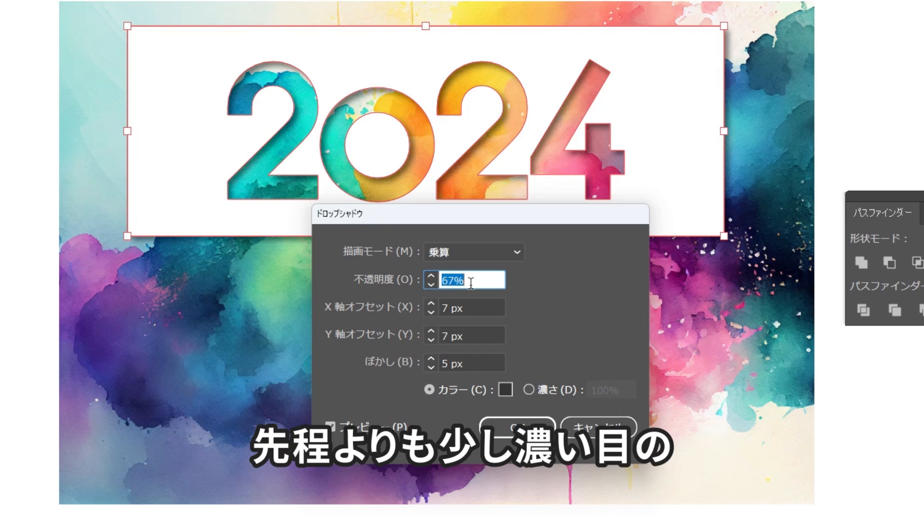
pyautogui.press('Down')
pyautogui.press('Down')
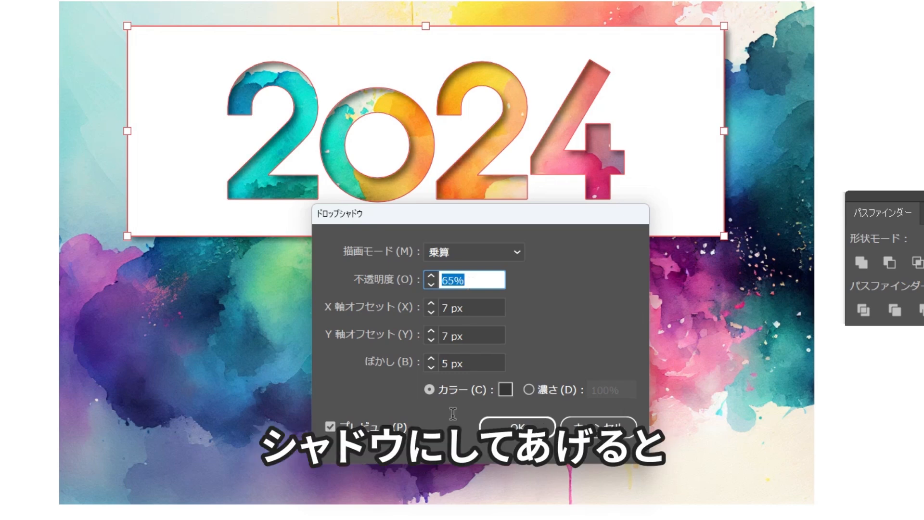
# Soften the panel's drop shadow by setting its blur to 12 px.
pyautogui.click(471, 366)
pyautogui.press('Up')
pyautogui.press('Up')
pyautogui.press('Up')
pyautogui.press('Up')
pyautogui.press('Up')
pyautogui.press('Up')
pyautogui.press('Up')
pyautogui.press('Up')
pyautogui.press('Up')
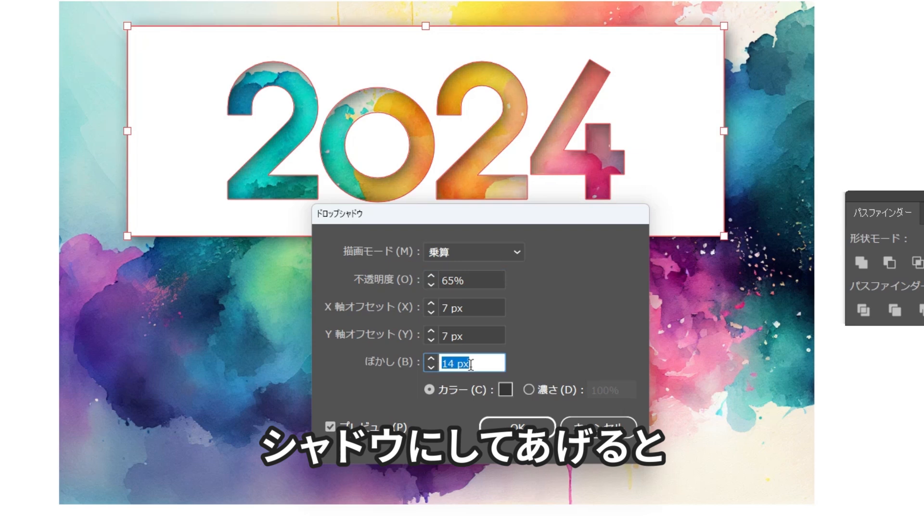
pyautogui.press('Down')
pyautogui.press('Down')
pyautogui.press('Down')
pyautogui.press('Down')
# Set the shadow's opacity to 64% and its X offset to 9 px, apply the effect and deselect the panel.
pyautogui.click(480, 280)
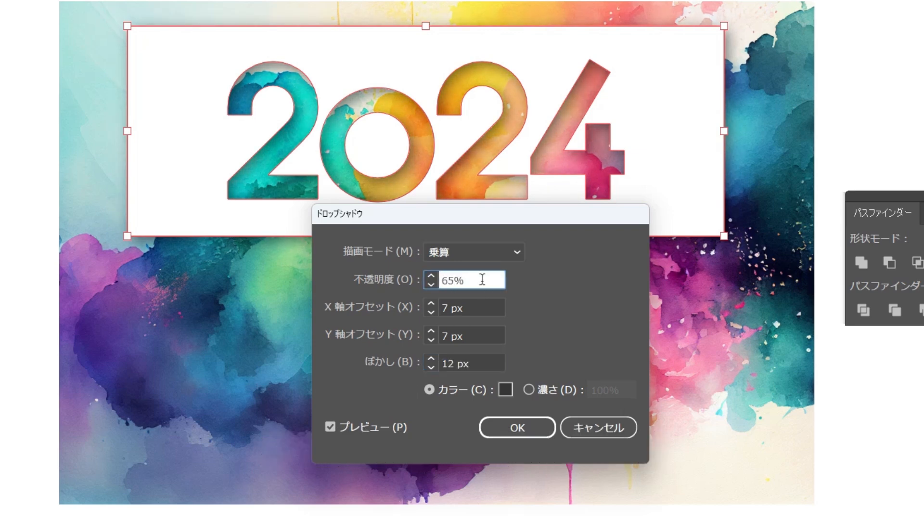
pyautogui.press('Down')
pyautogui.click(479, 309)
pyautogui.press('Up')
pyautogui.press('Up')
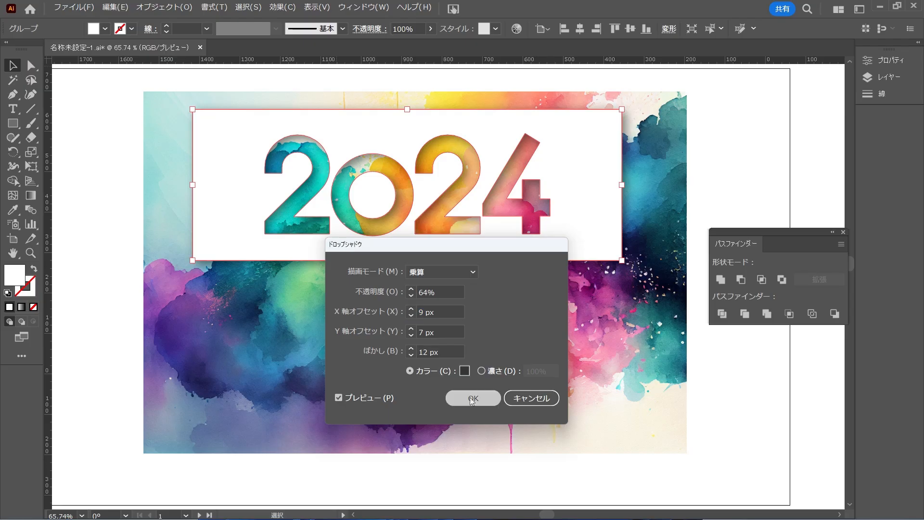
pyautogui.click(515, 429)
pyautogui.hotkey('ctrl', '1')
pyautogui.moveTo(415, 266); pyautogui.dragTo(502, 374)
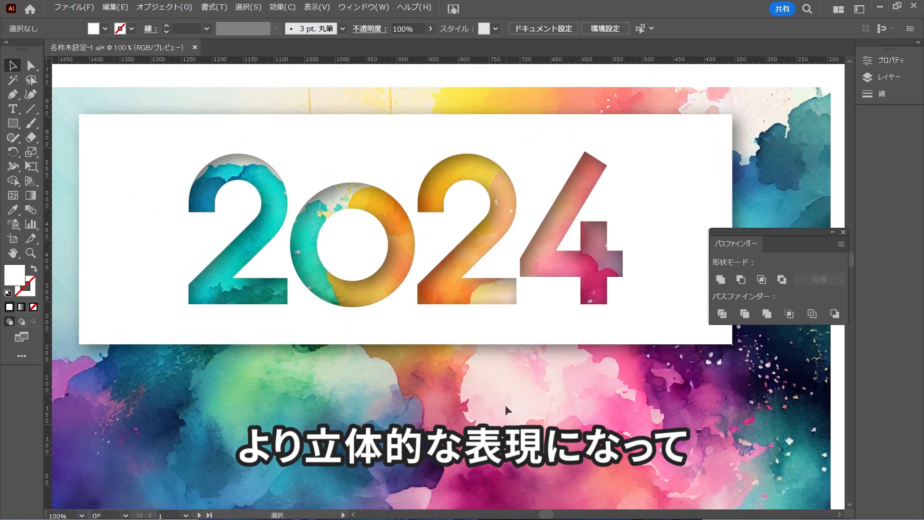